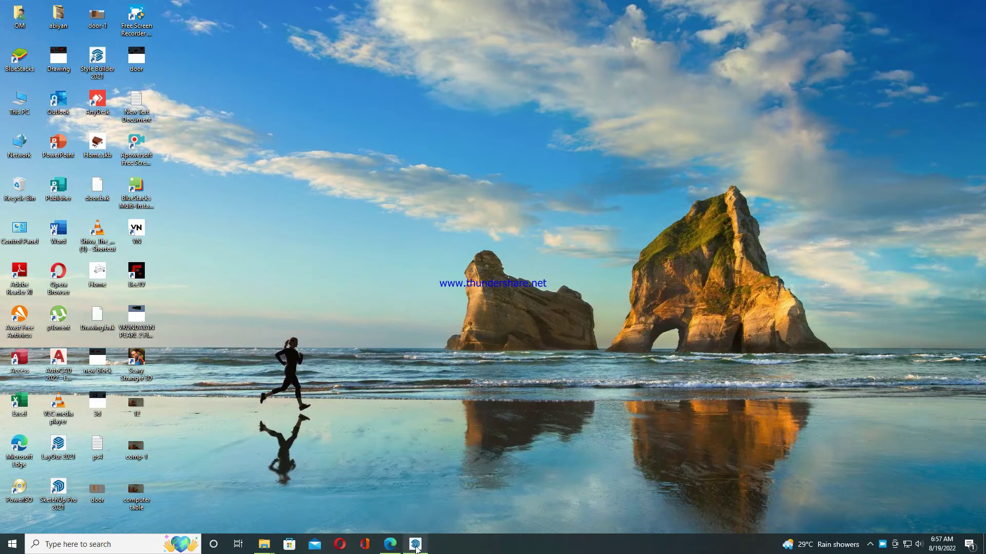
- Restore the SketchUp Pro 2021 window showing the blank untitled model
click(417, 546)
scroll(308, 231, down, 1)
scroll(339, 264, down, 1)
scroll(351, 281, down, 1)
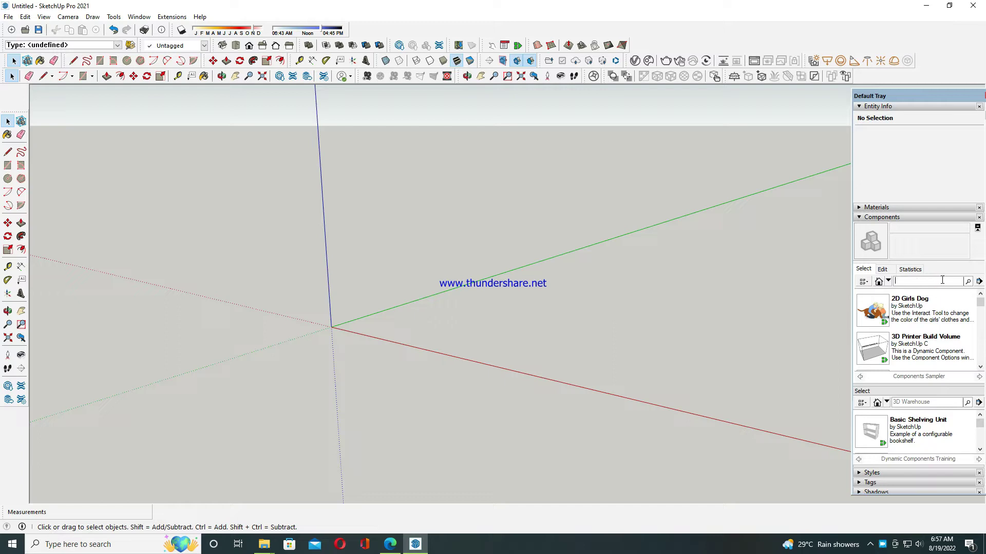
- Scroll the Components panel to the wooden Bench component and pick it
scroll(942, 281, down, 3)
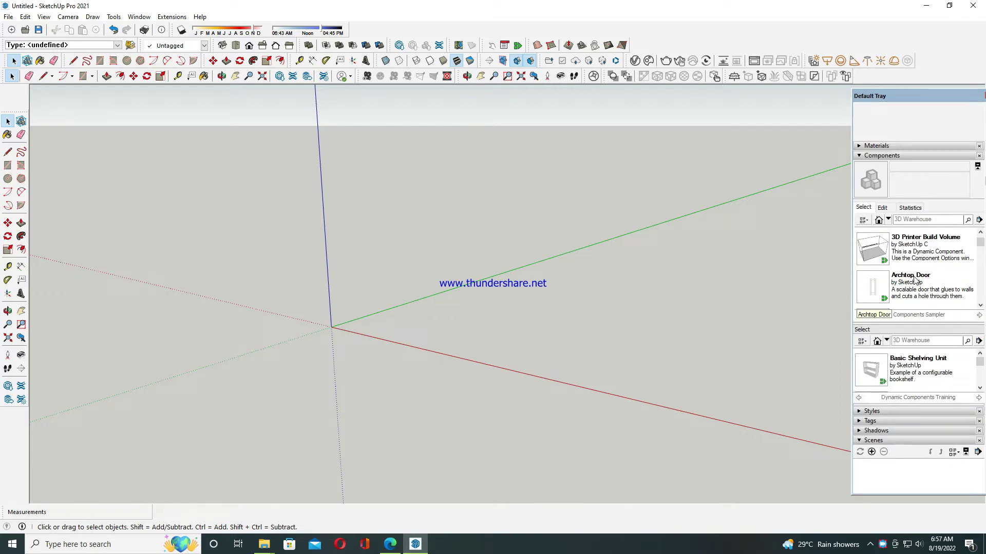
scroll(916, 278, down, 1)
scroll(916, 278, down, 2)
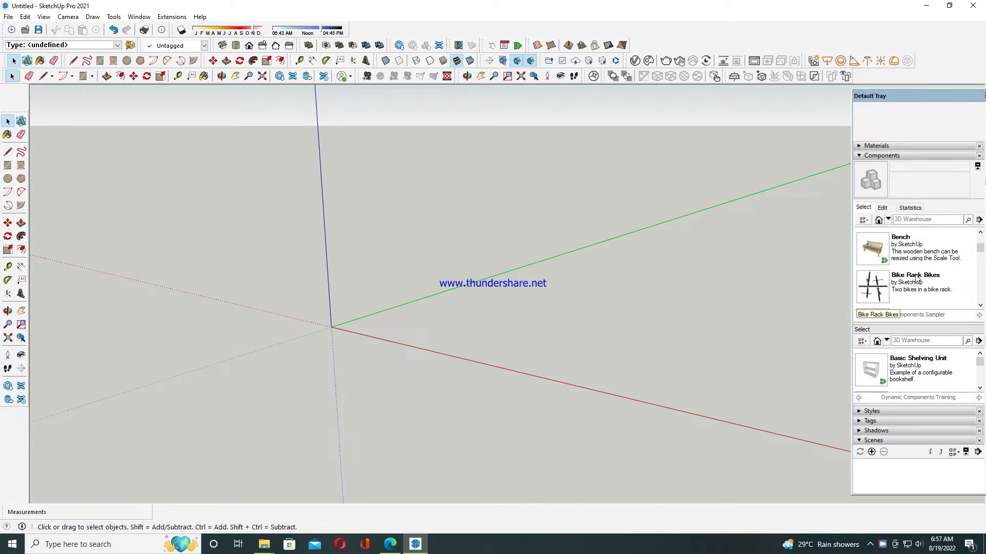
scroll(917, 279, down, 1)
scroll(917, 279, down, 1)
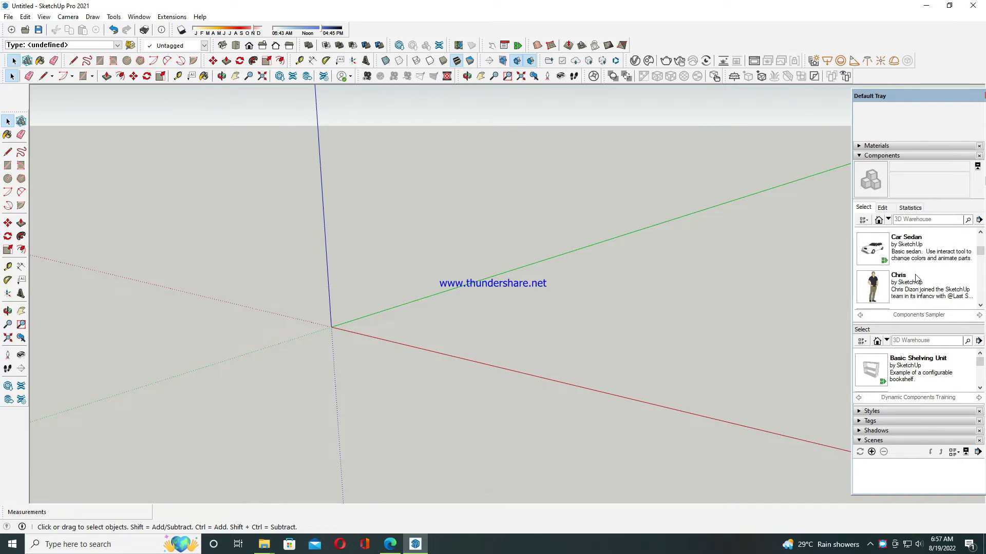
scroll(916, 279, down, 1)
scroll(917, 278, down, 1)
scroll(916, 278, down, 1)
scroll(916, 278, down, 1)
scroll(917, 278, down, 1)
scroll(917, 274, down, 1)
scroll(918, 274, up, 1)
scroll(917, 274, up, 4)
scroll(918, 274, up, 1)
scroll(917, 273, up, 1)
scroll(917, 273, up, 2)
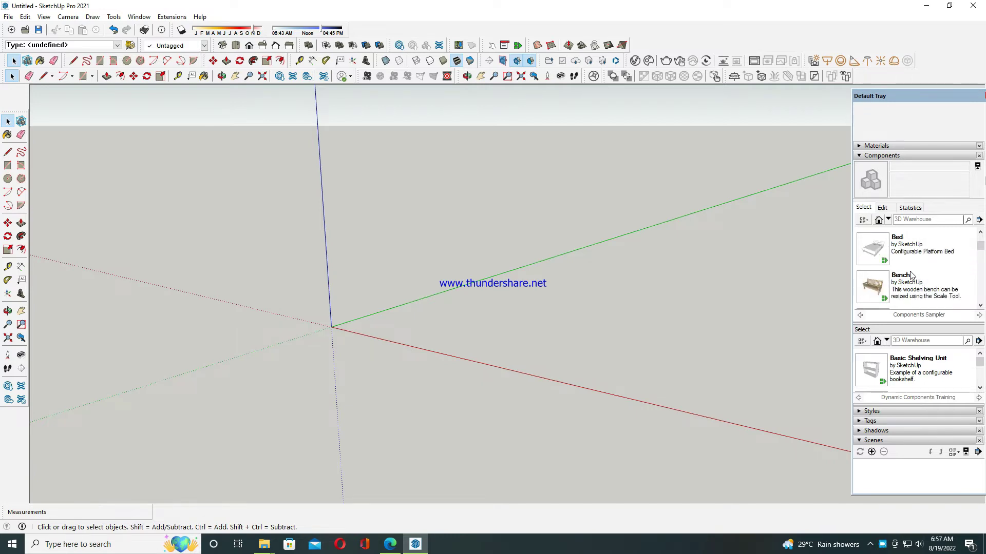
click(871, 292)
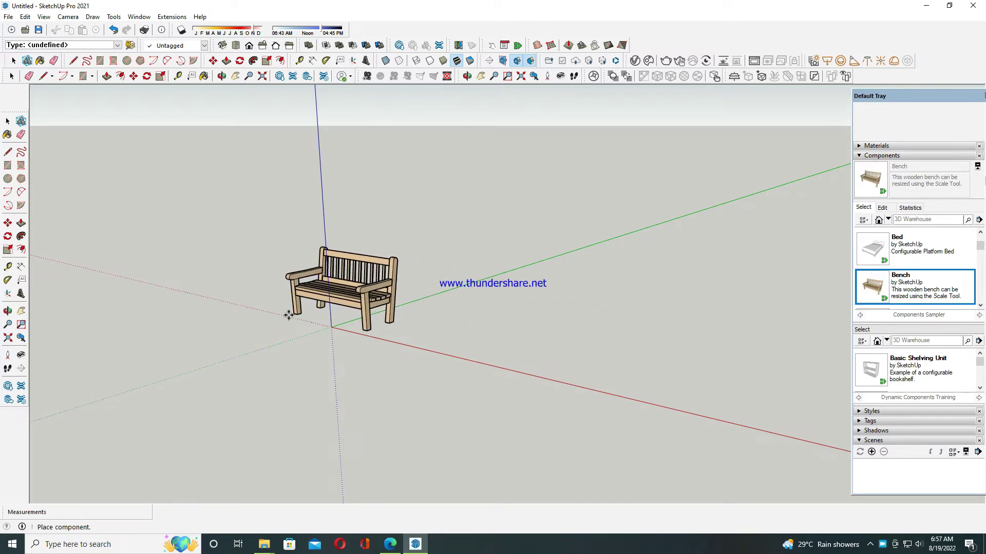
- Place the bench near the origin and orbit the view around it
click(388, 327)
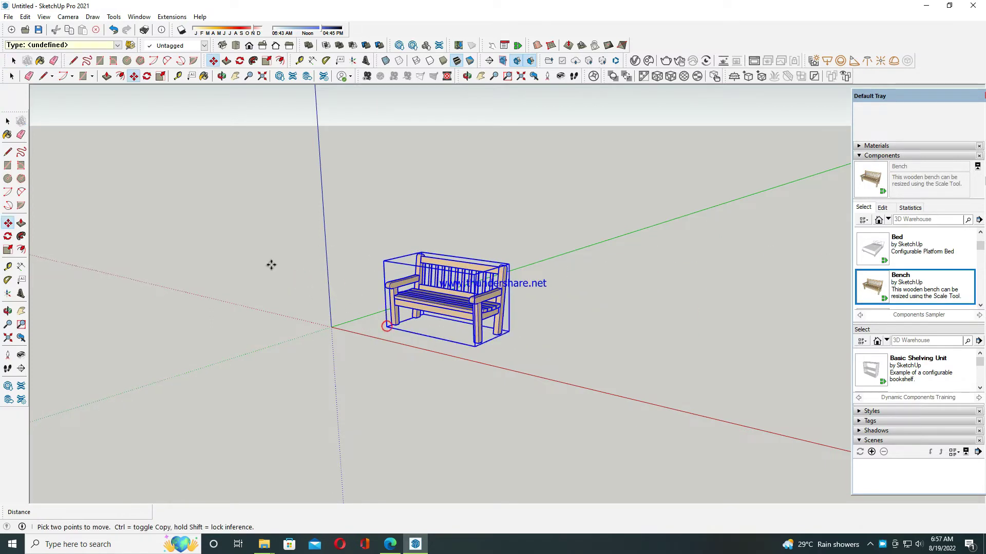
click(12, 76)
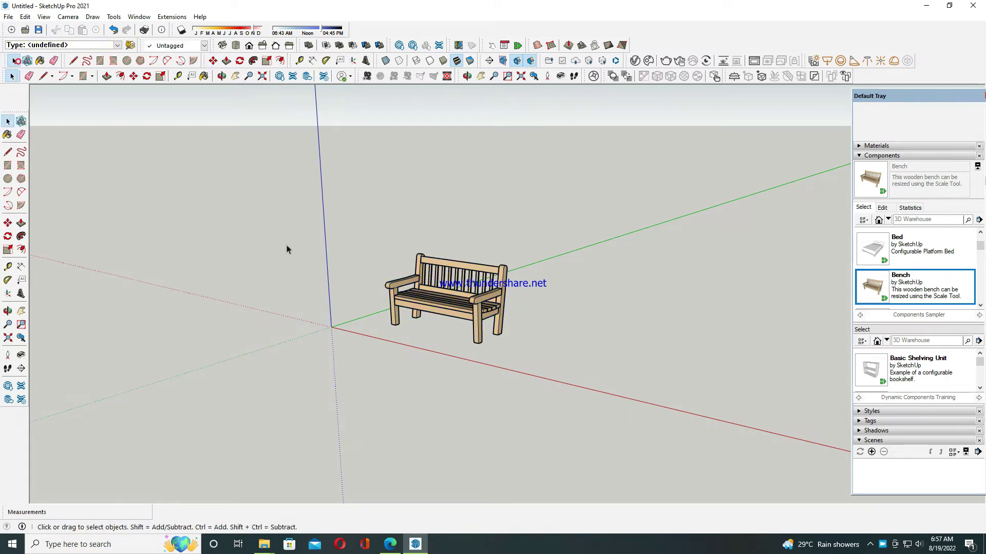
middle_drag(331, 221, 328, 229)
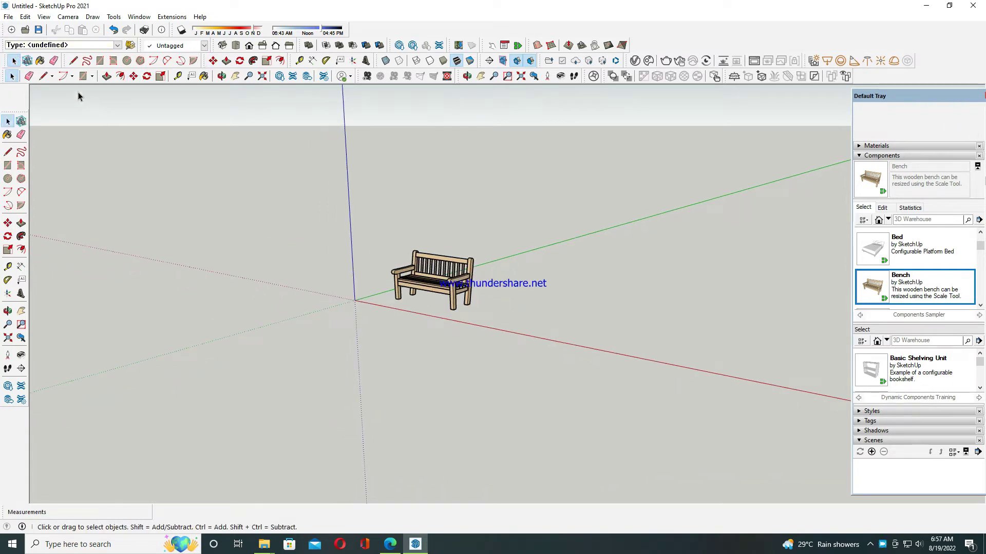
- Draw a roughly 23' by 11' 3" ground rectangle from left of the origin to the red axis
click(100, 61)
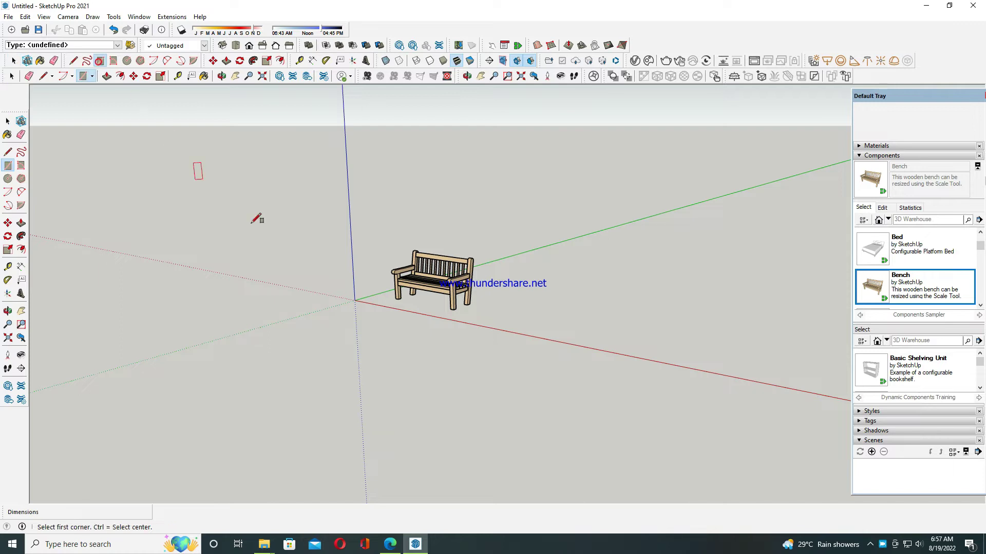
click(279, 183)
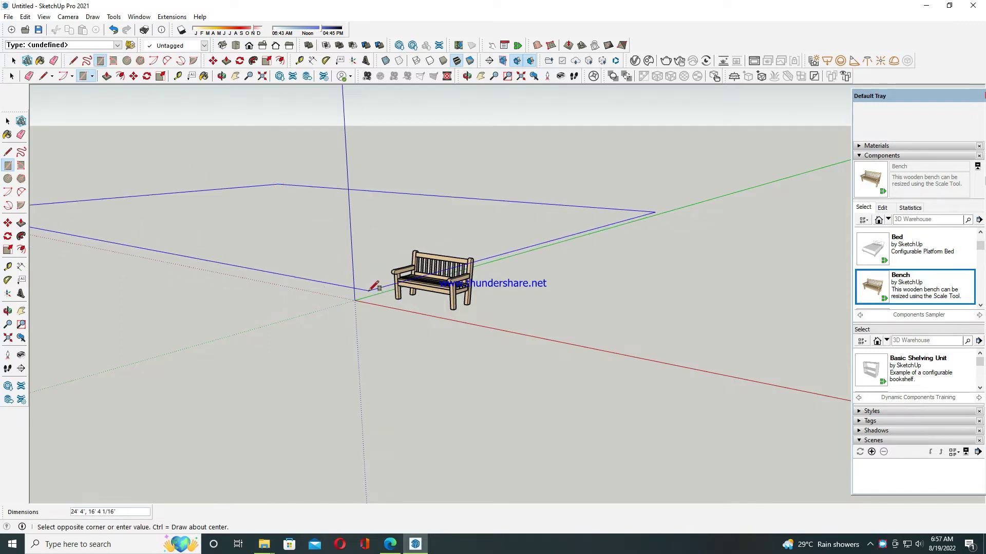
key(Escape)
click(371, 355)
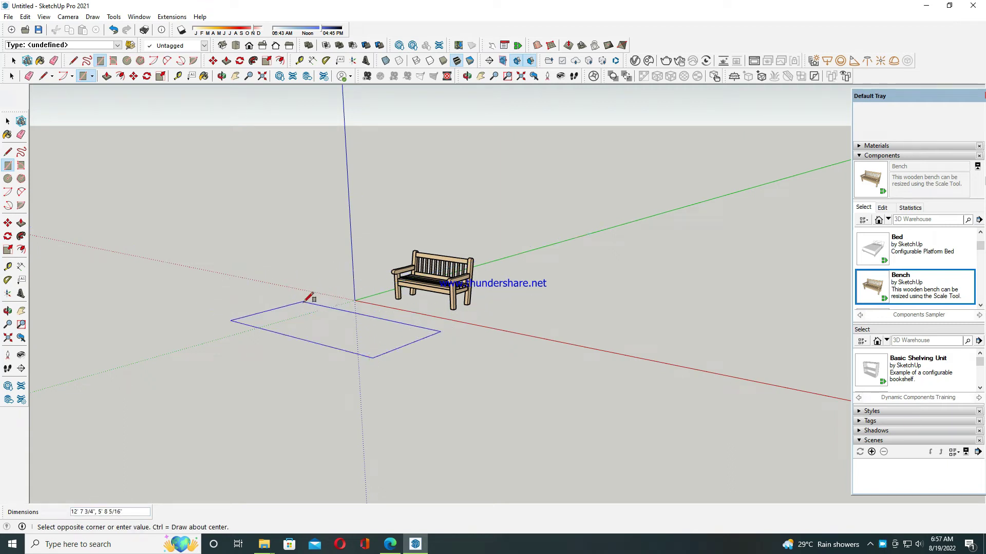
key(Escape)
click(130, 329)
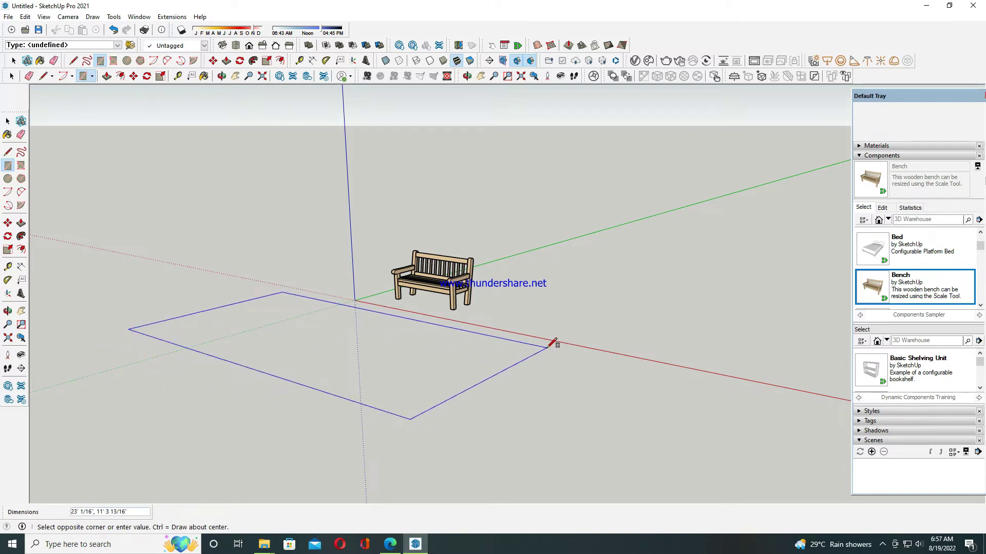
click(548, 347)
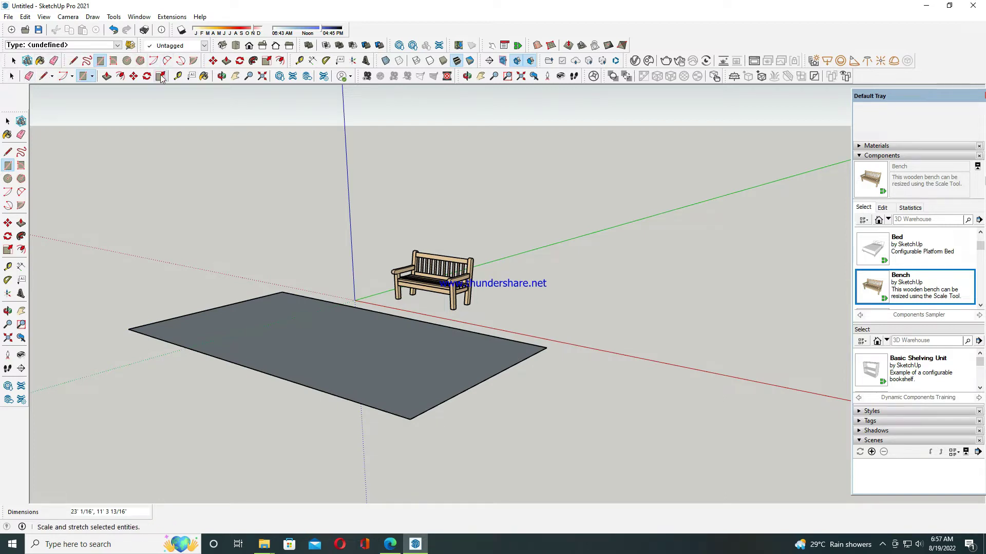
click(107, 77)
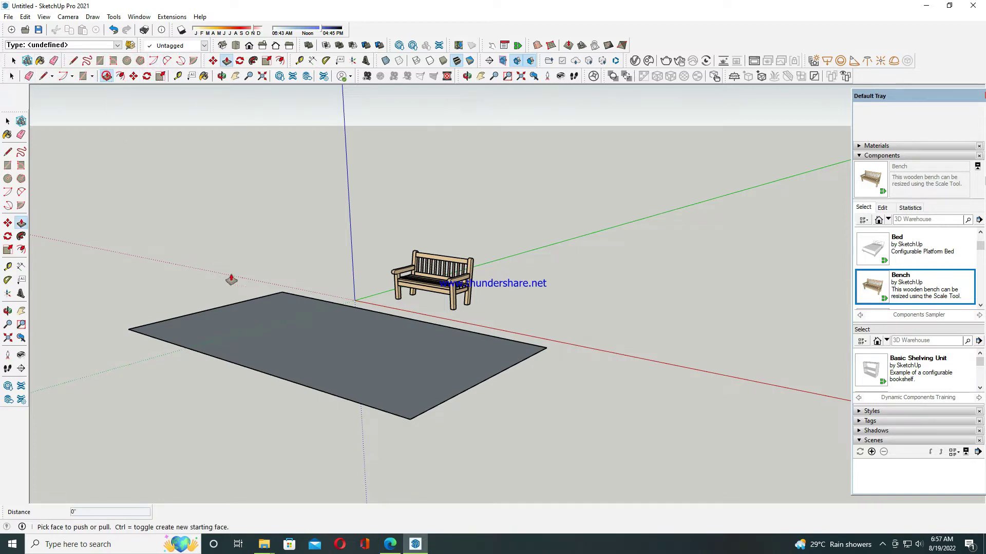
- Push the rectangle up into a 1" thick slab and orbit to a lower view
click(259, 326)
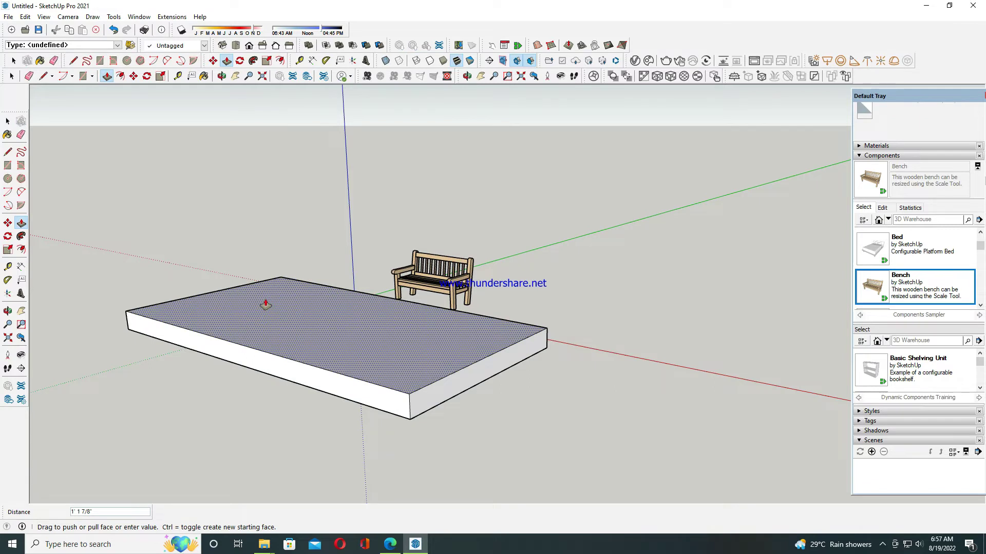
key(Return)
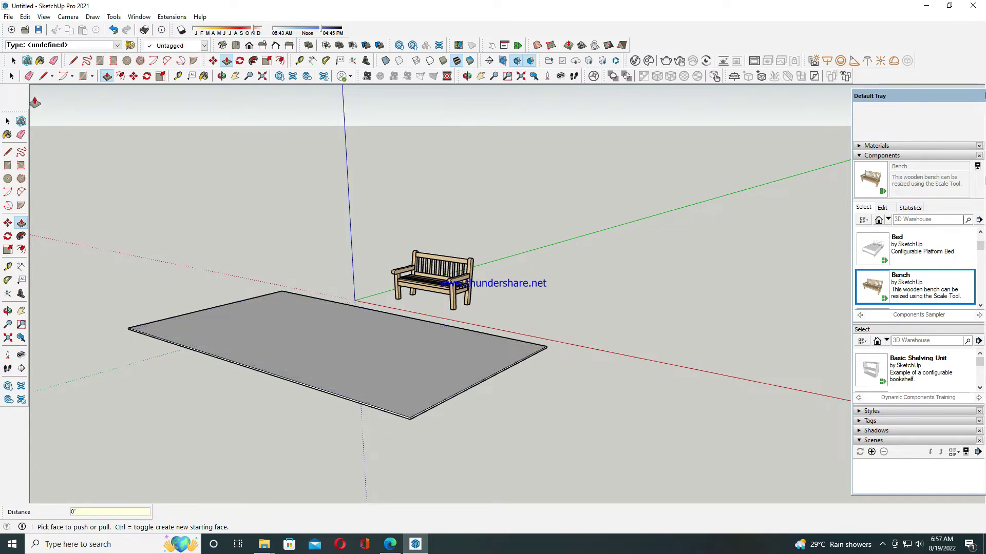
click(239, 60)
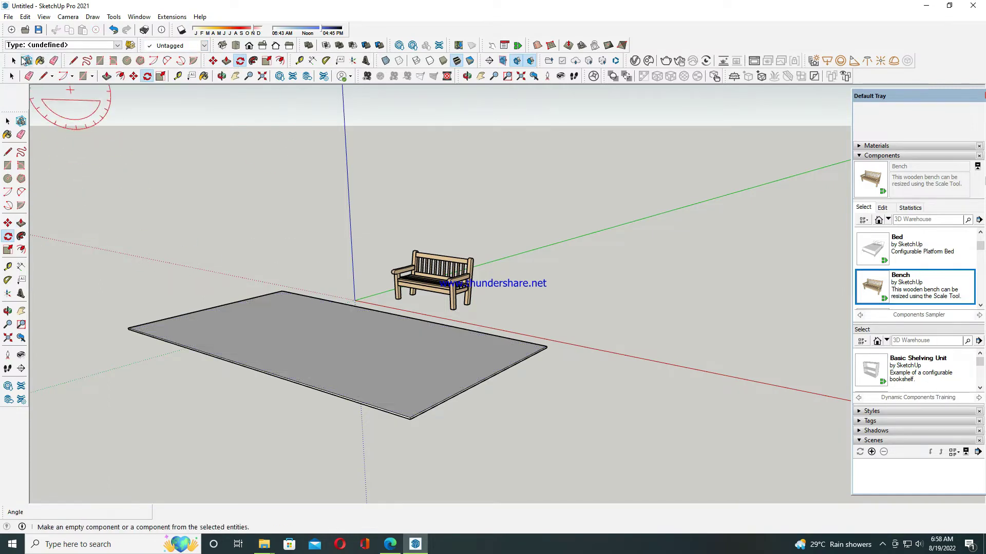
click(13, 61)
mouse_move(74, 233)
mouse_down()
mouse_move(484, 503)
mouse_move(640, 436)
mouse_up()
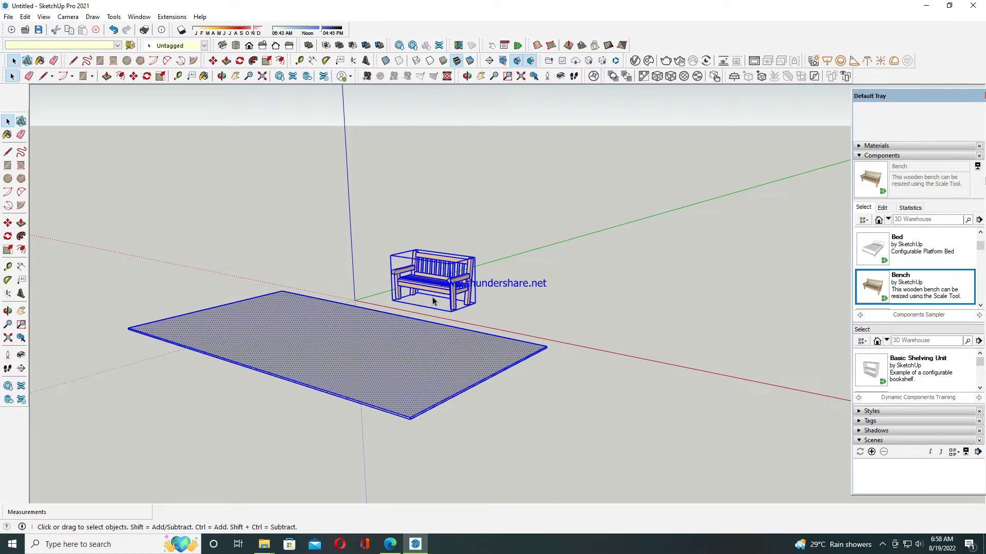
click(565, 314)
middle_drag(324, 342, 338, 233)
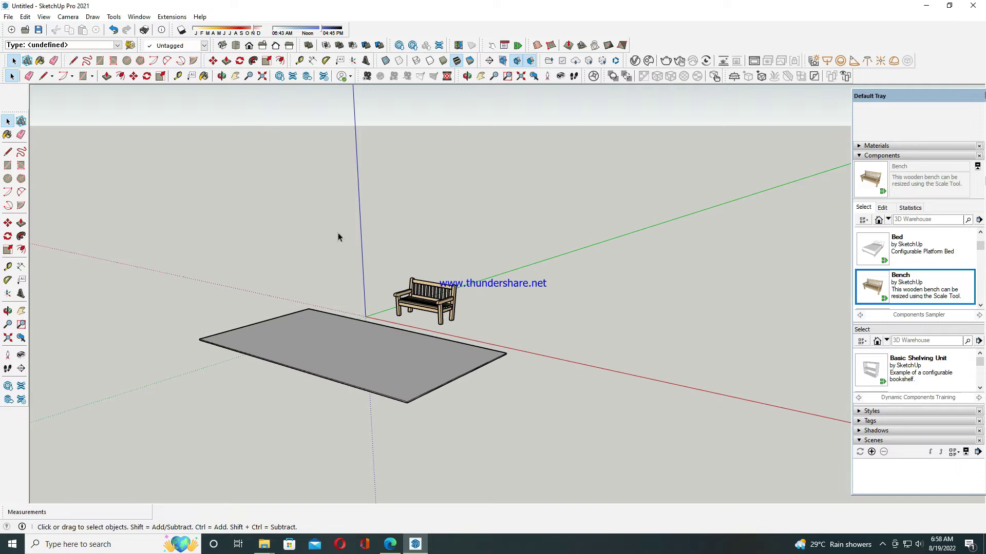
click(467, 76)
mouse_move(429, 258)
mouse_down()
mouse_move(209, 319)
mouse_move(252, 306)
mouse_up()
key(space)
- Make the slab alone into a group and return to the Iso view
drag(276, 232, 469, 402)
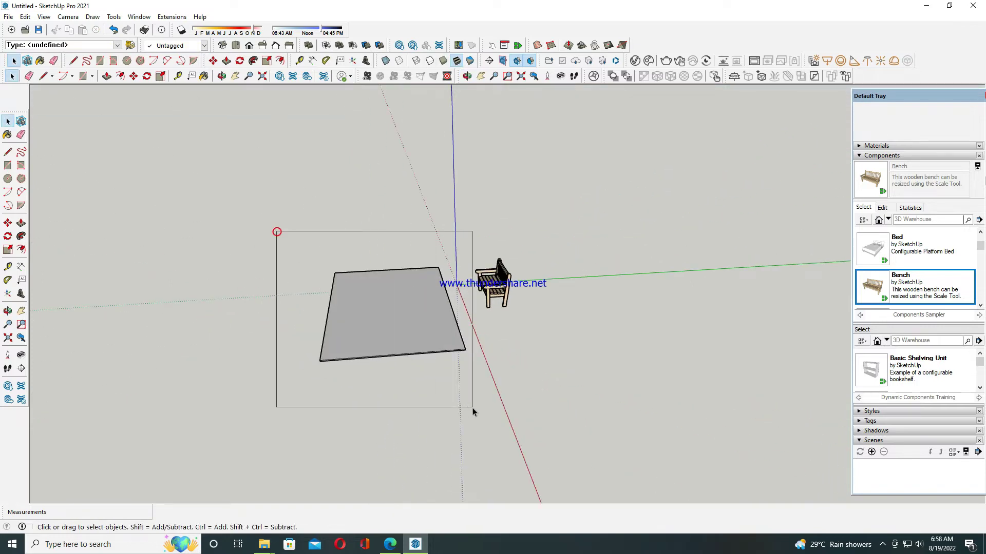
right_click(415, 296)
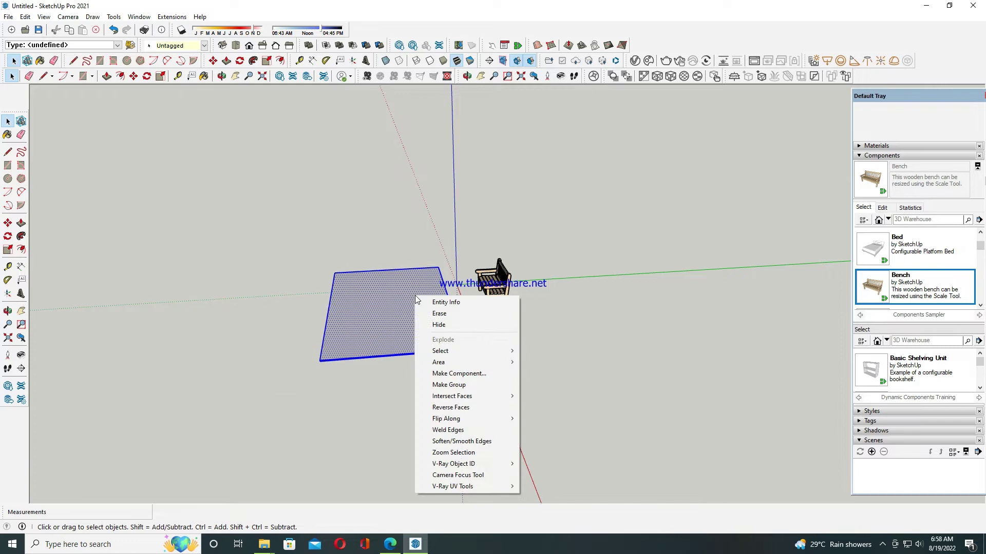
click(468, 385)
click(415, 389)
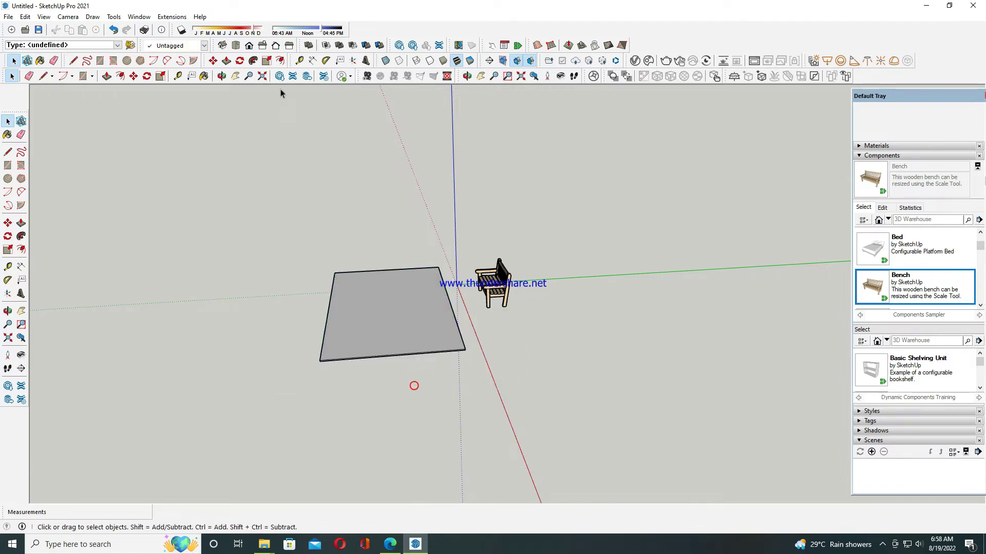
click(223, 45)
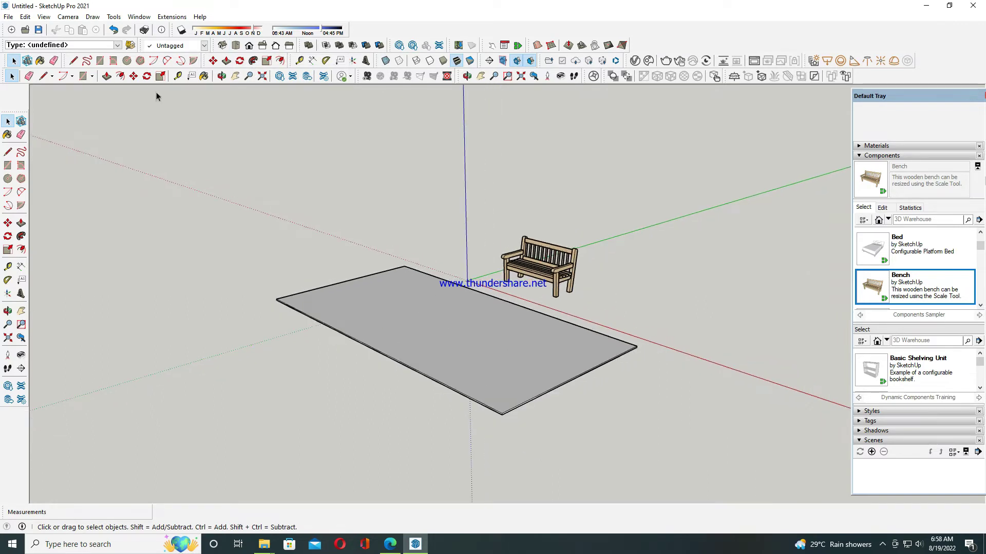
click(240, 60)
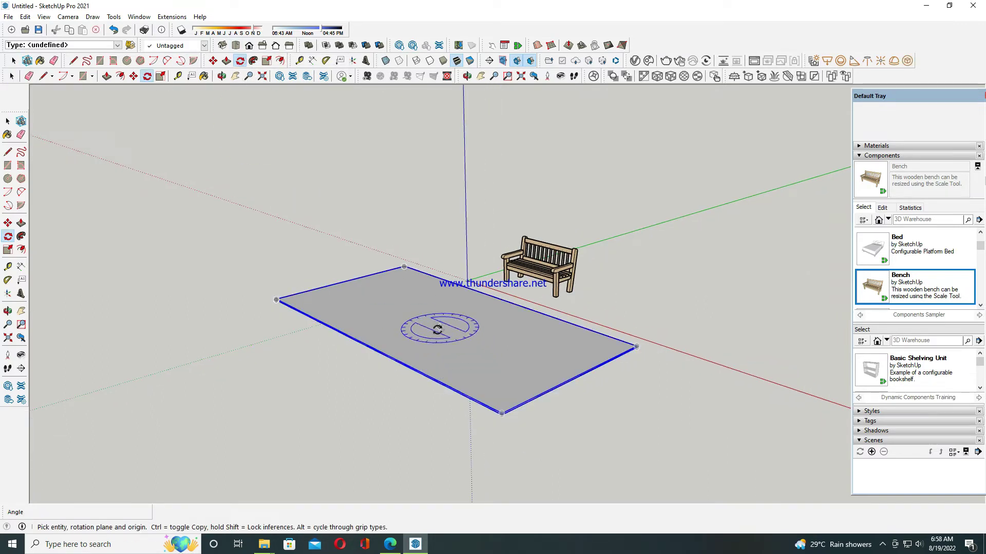
- Try rotating a copy of the slab, setting and cancelling pivots on its edge
scroll(440, 328, up, 3)
scroll(385, 357, up, 3)
scroll(396, 363, up, 3)
scroll(403, 363, up, 3)
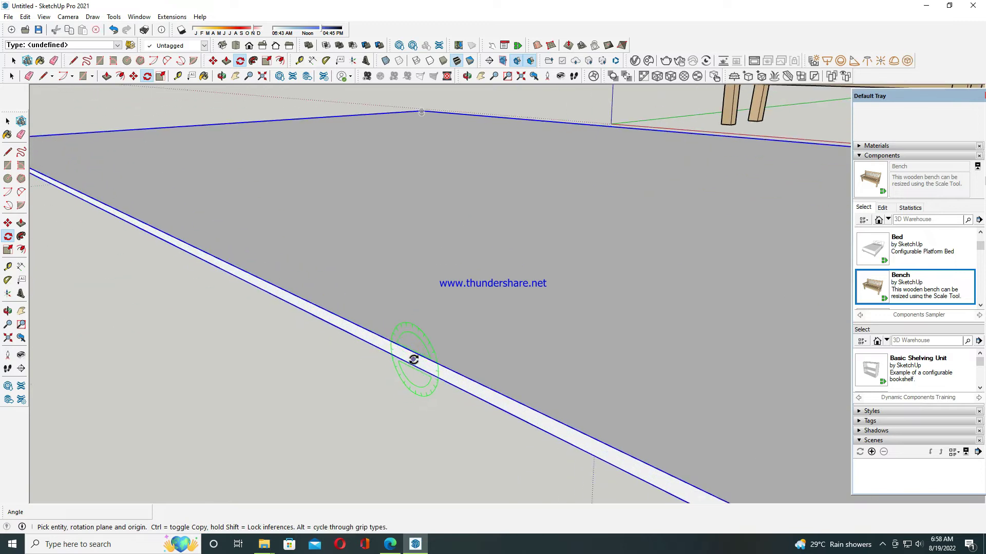
click(414, 359)
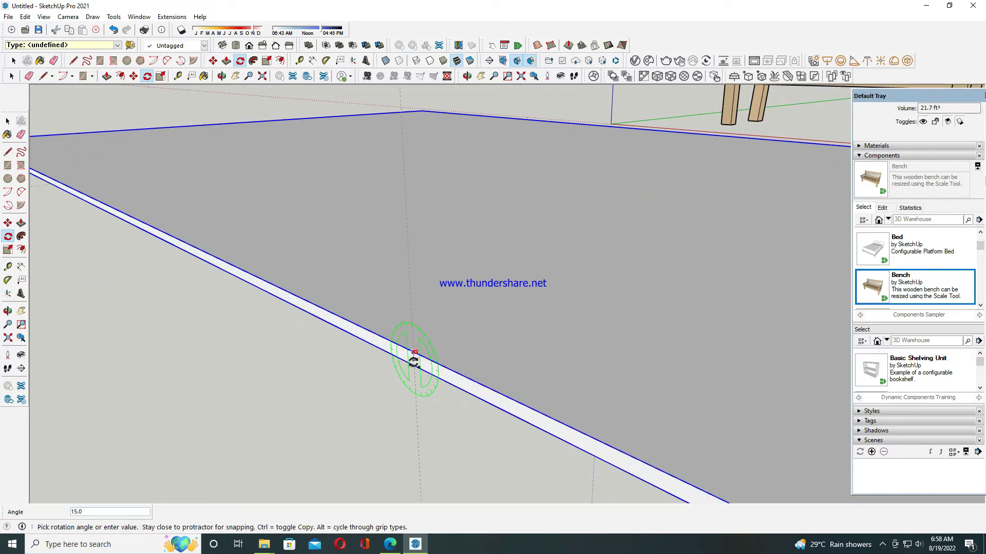
key(Escape)
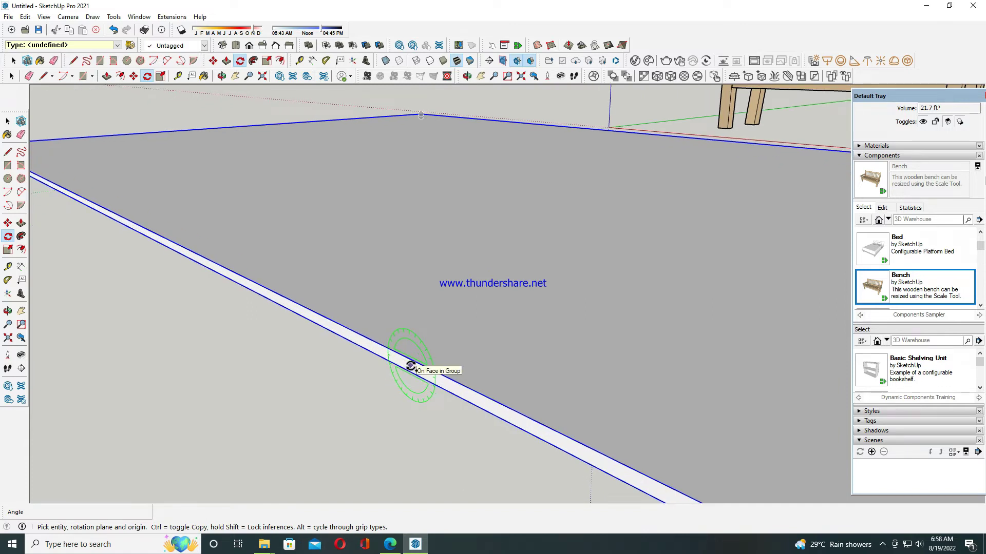
click(411, 365)
click(282, 321)
scroll(297, 337, down, 3)
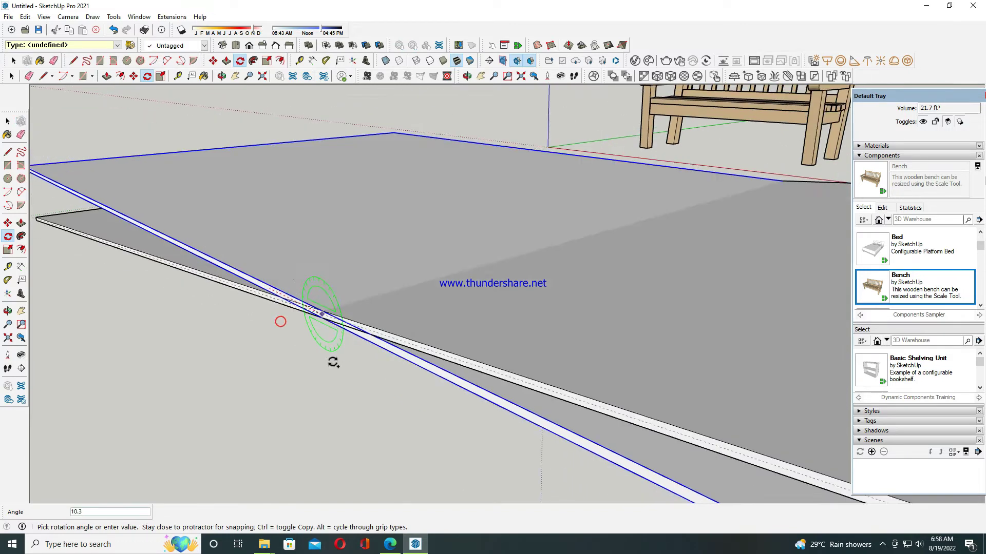
scroll(501, 391, down, 3)
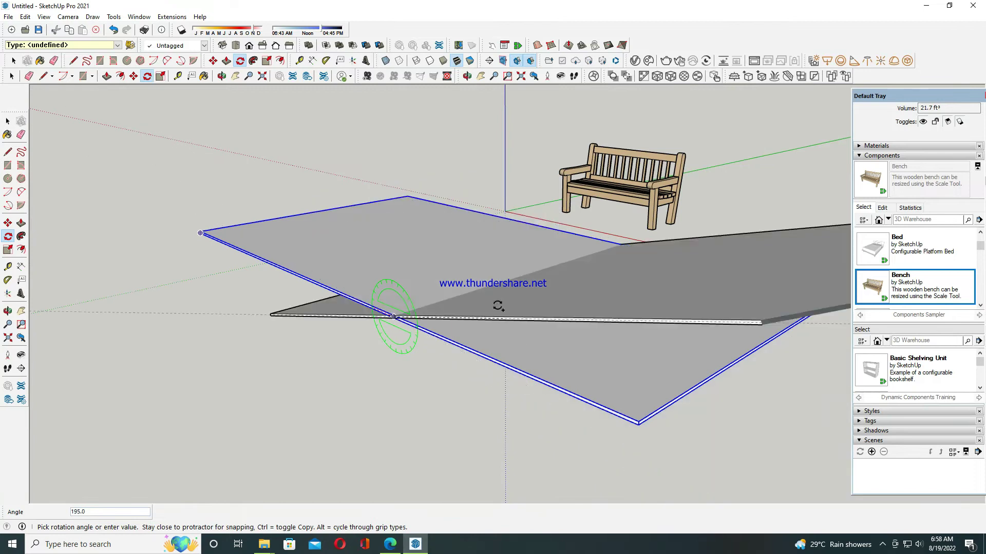
key(Escape)
- Rotate a copy of the slab 90° about its front edge so it stands upright
click(503, 282)
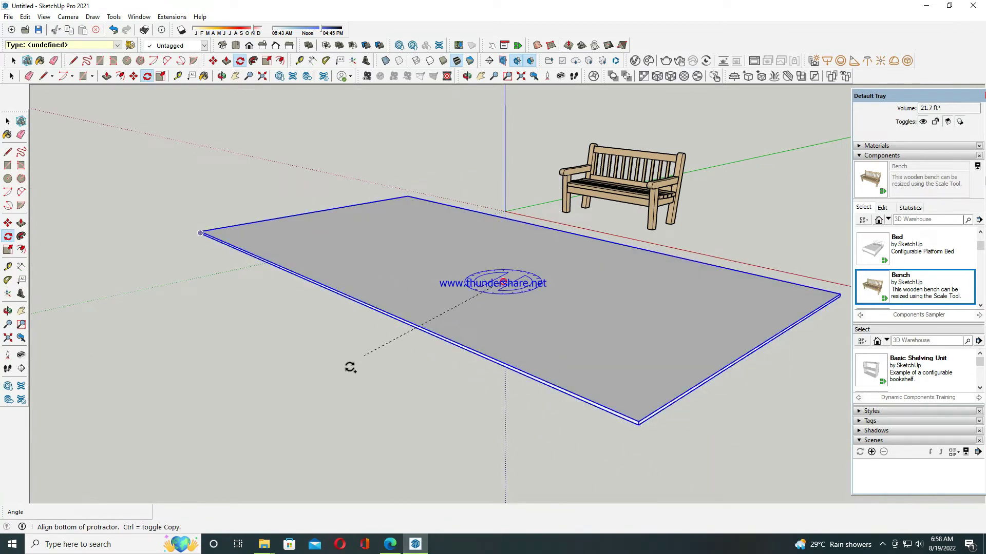
click(314, 342)
scroll(303, 349, down, 2)
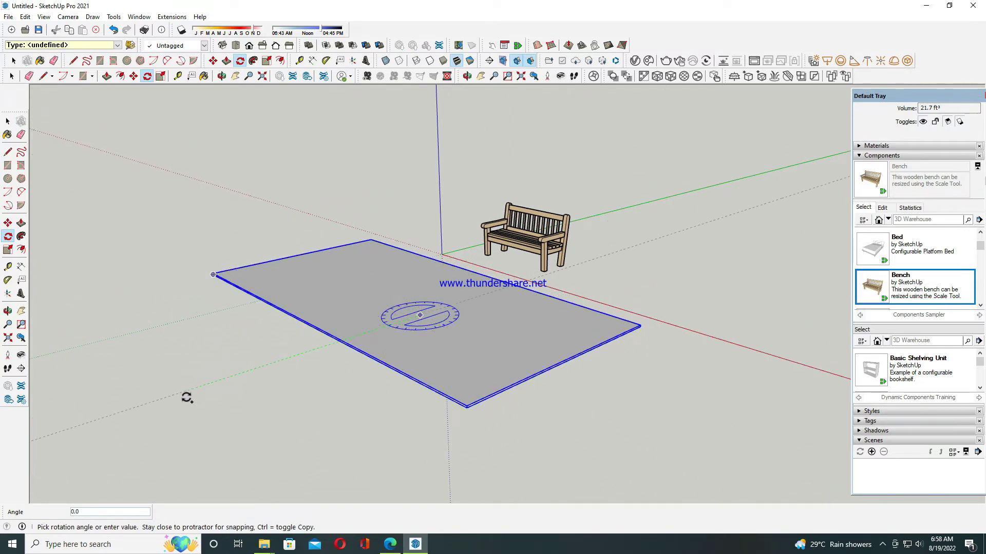
key(Escape)
scroll(554, 364, up, 3)
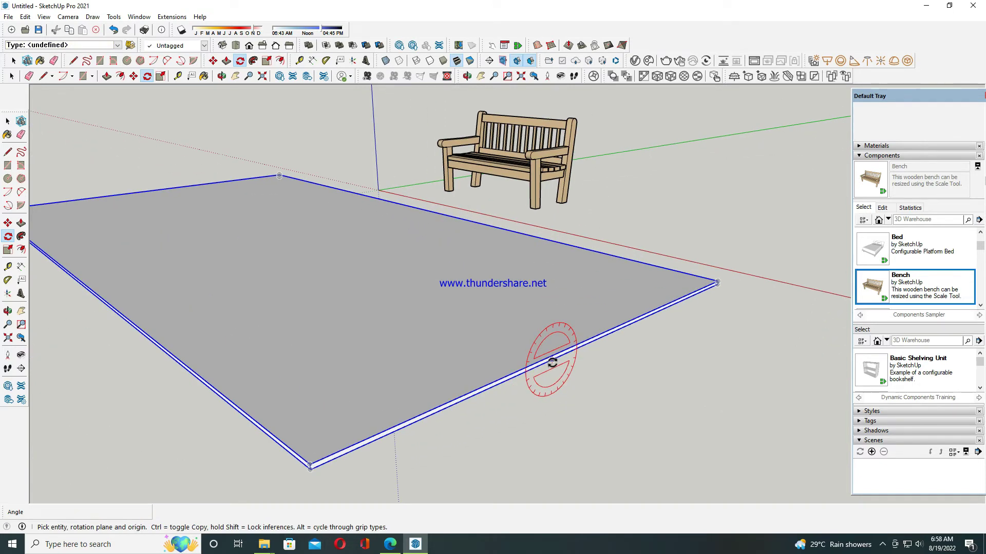
click(547, 362)
click(759, 248)
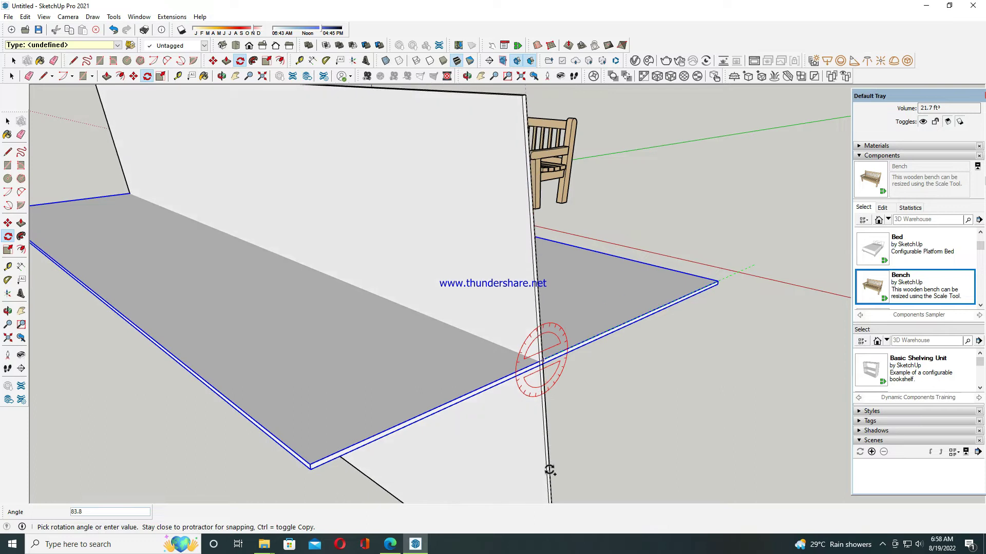
scroll(509, 264, down, 3)
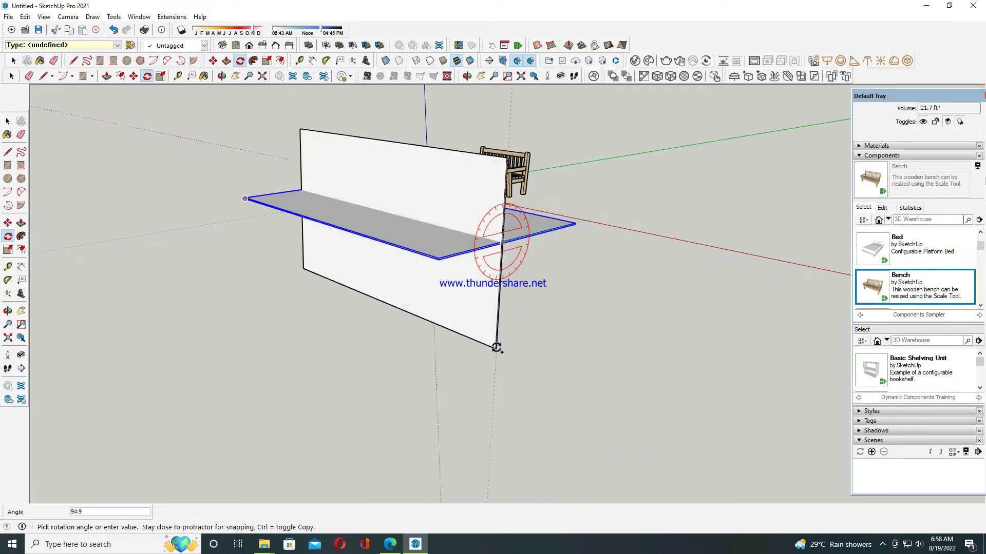
click(505, 349)
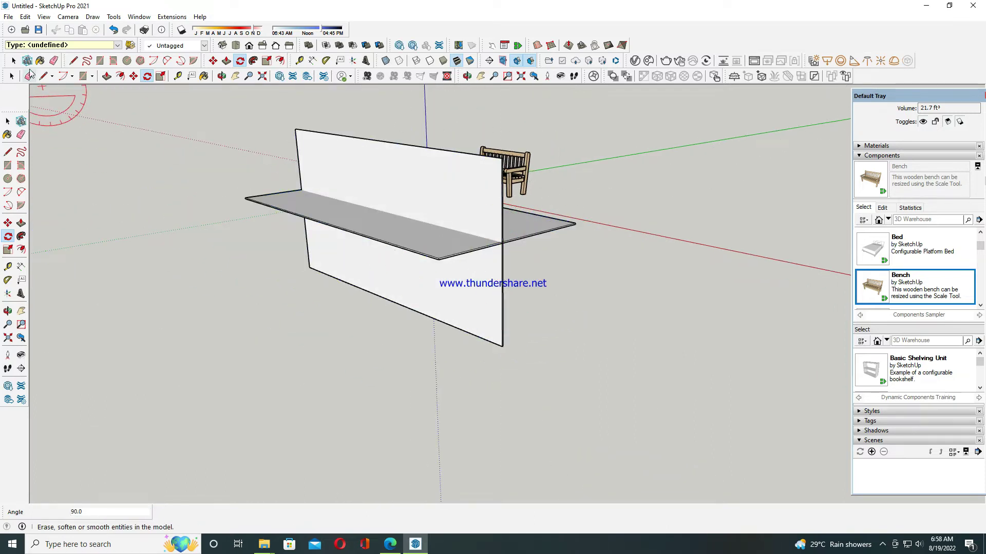
- Select the flat ground slab and bring up its context menu
click(14, 61)
click(263, 201)
right_click(276, 201)
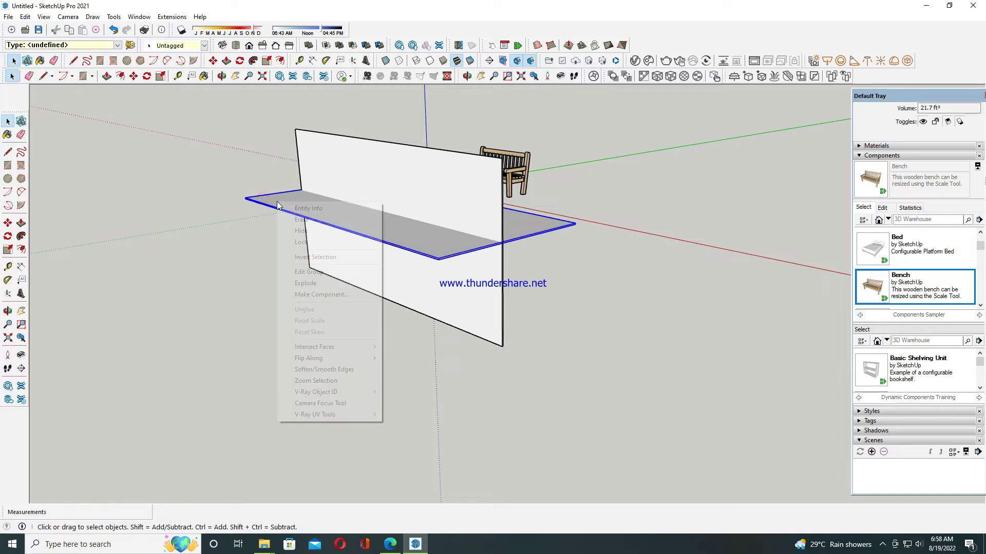
- Erase the flat slab and orbit around the remaining upright plane and bench
click(321, 220)
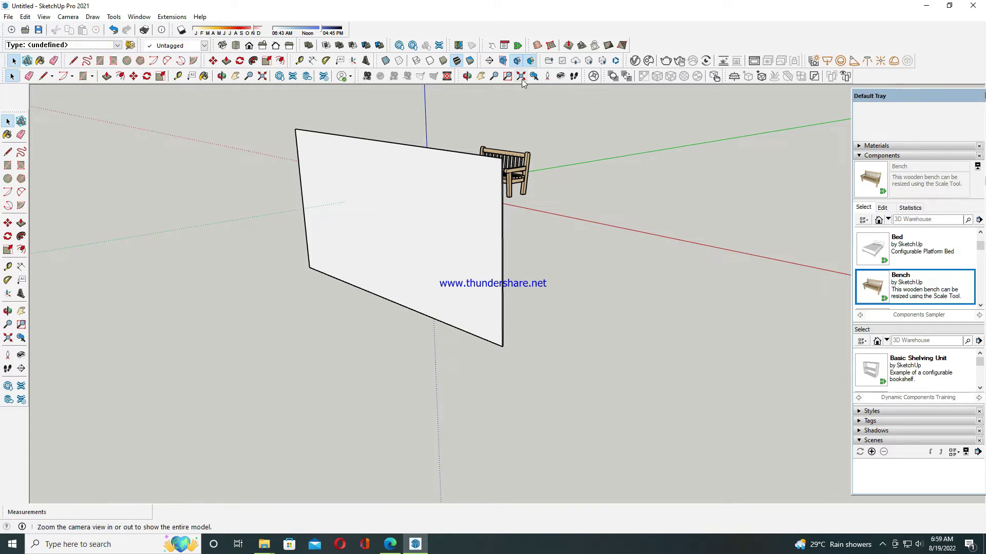
click(468, 79)
drag(549, 232, 491, 315)
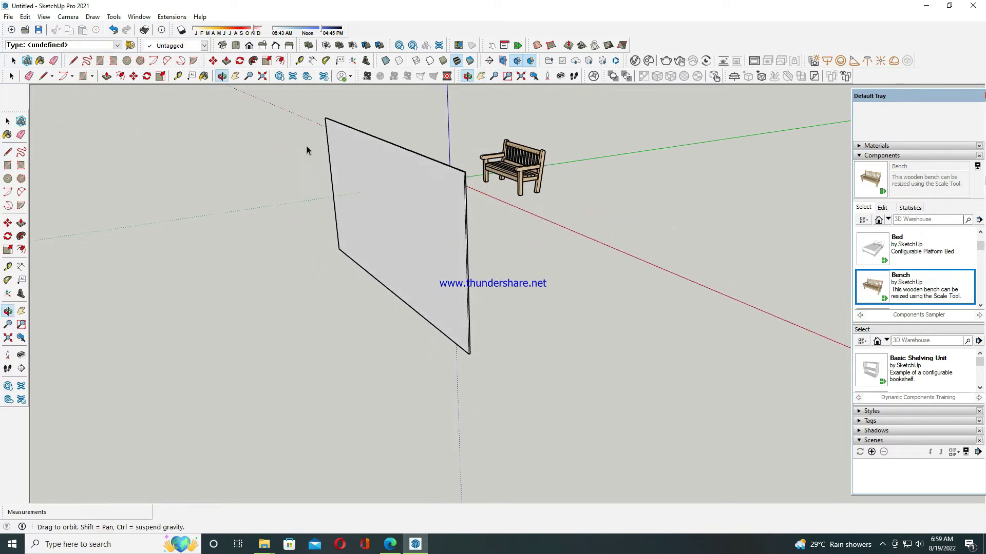
key(space)
- Move the upright plane so it sits just in front of the bench
click(426, 277)
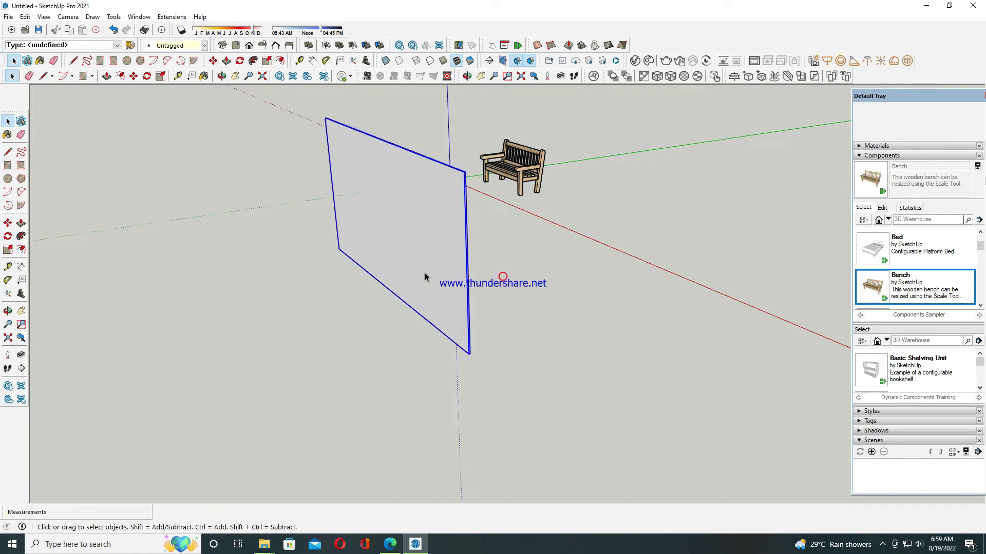
key(m)
click(394, 250)
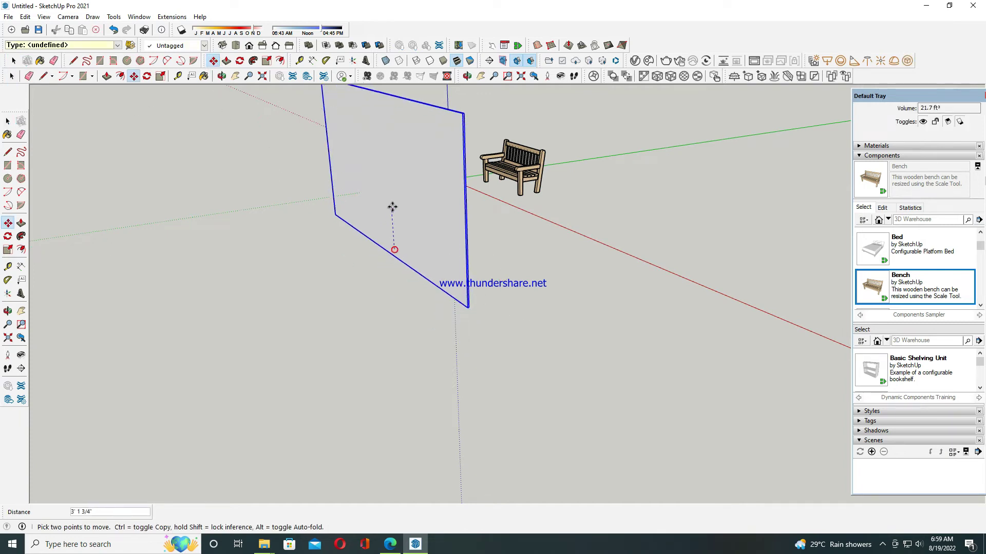
click(505, 186)
scroll(579, 149, up, 3)
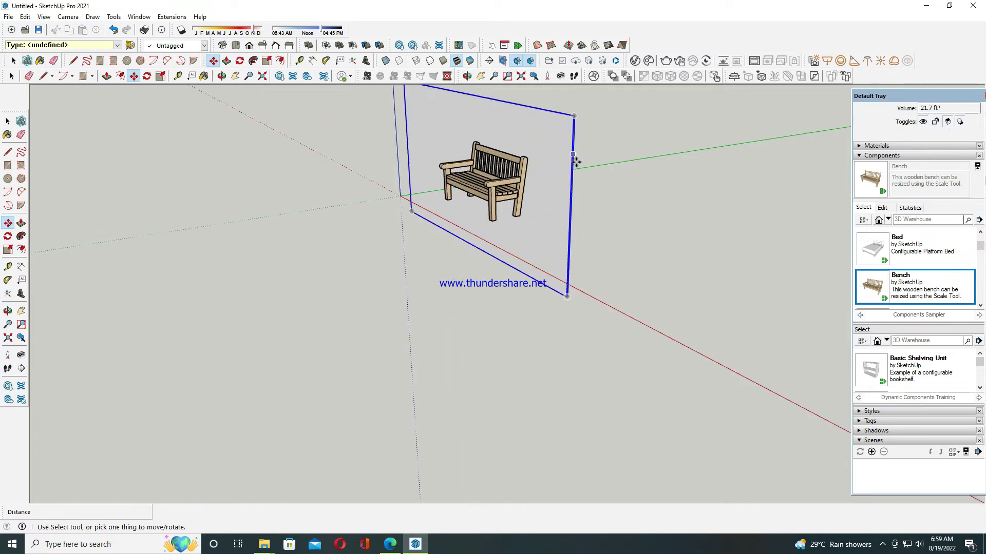
click(566, 295)
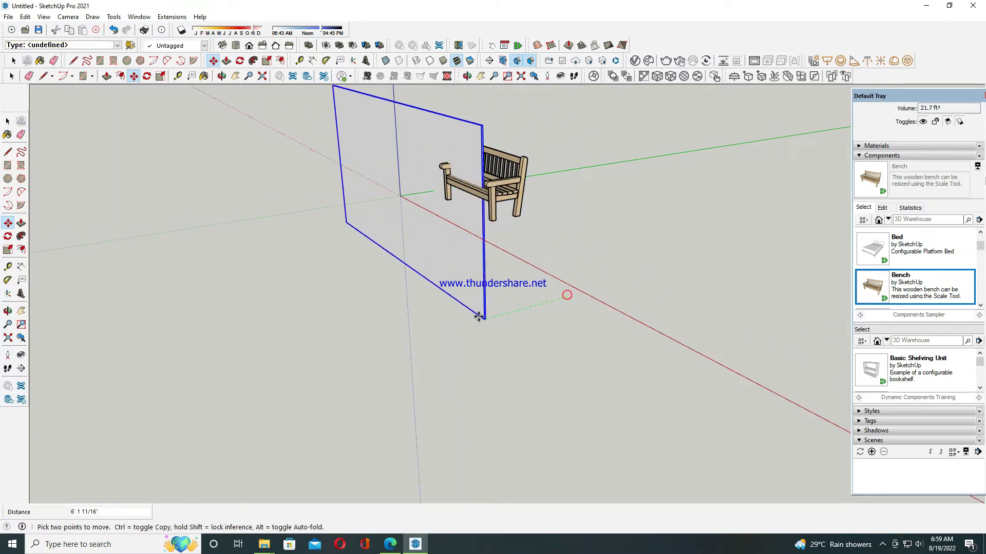
click(455, 331)
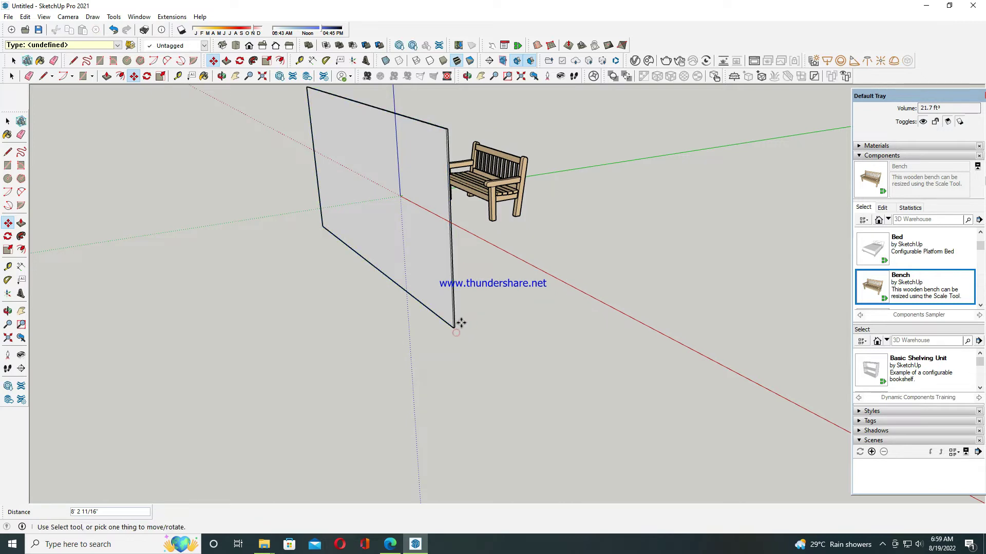
- Re-centre the view and move the bench up against the plane
click(14, 60)
click(235, 76)
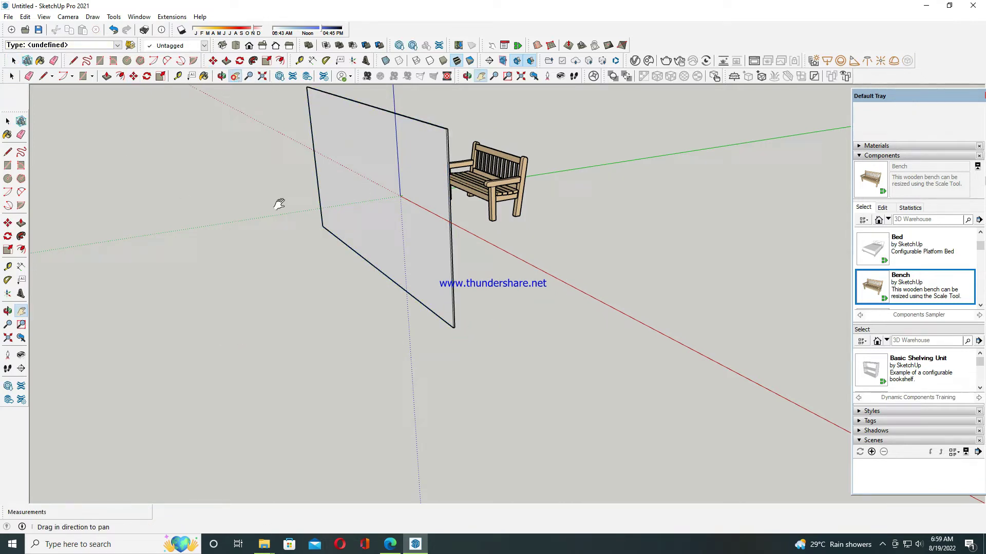
drag(293, 198, 338, 276)
drag(362, 307, 349, 271)
key(space)
click(214, 61)
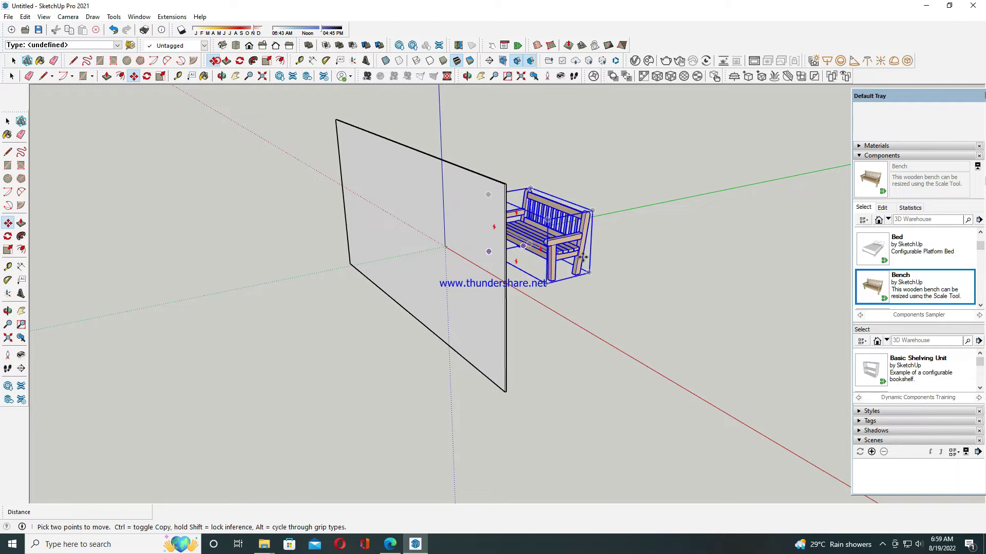
click(569, 239)
click(544, 224)
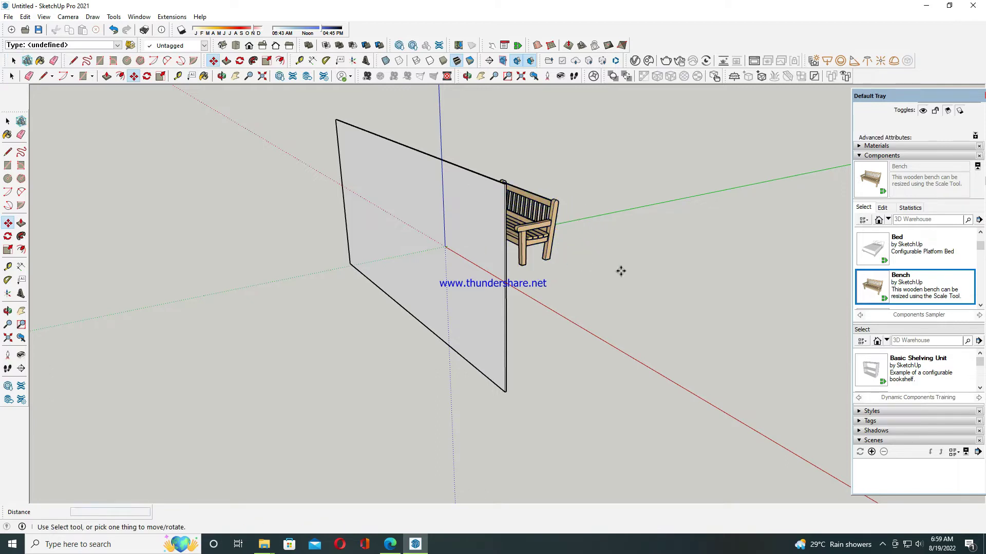
key(space)
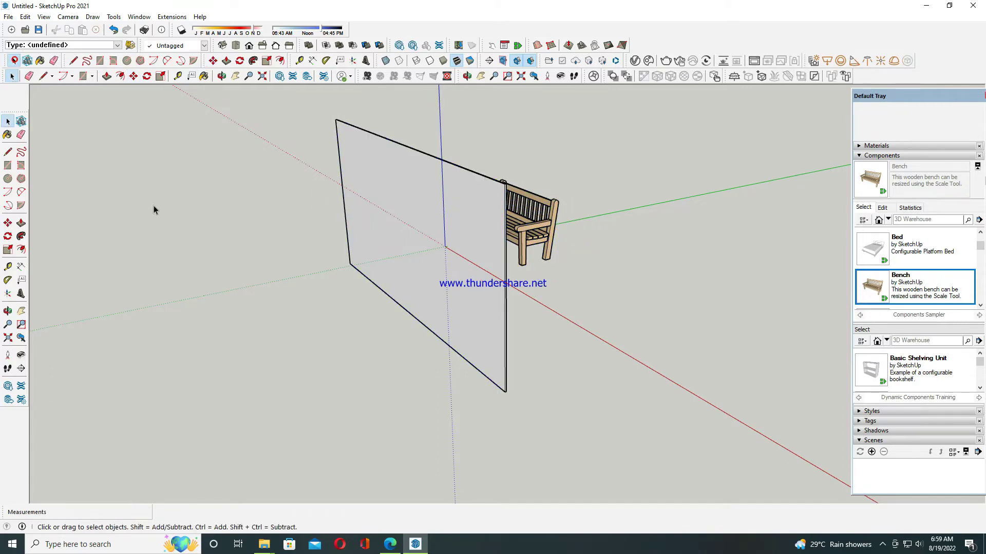
- In Top view, move the bench left so it is centred behind the plane
click(236, 45)
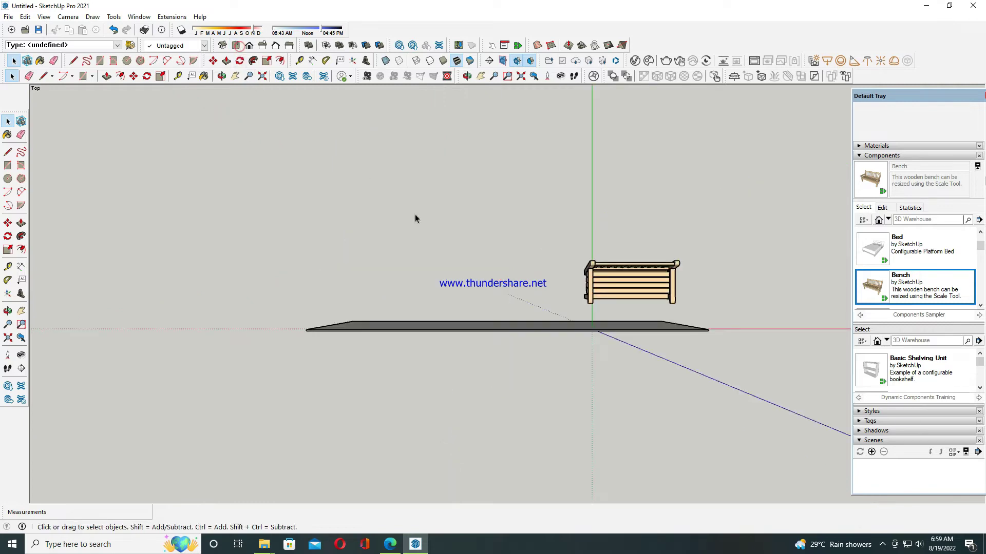
click(629, 277)
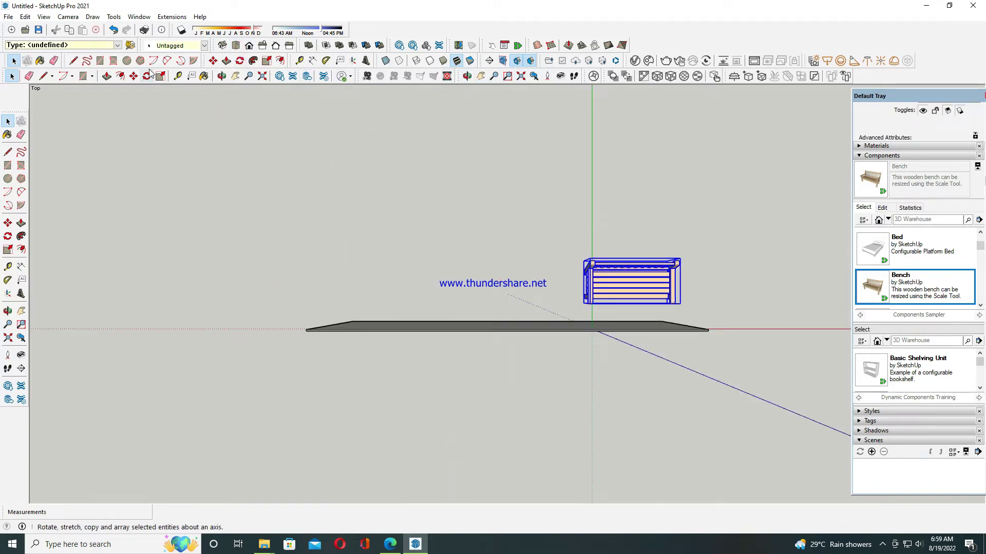
click(213, 60)
click(603, 265)
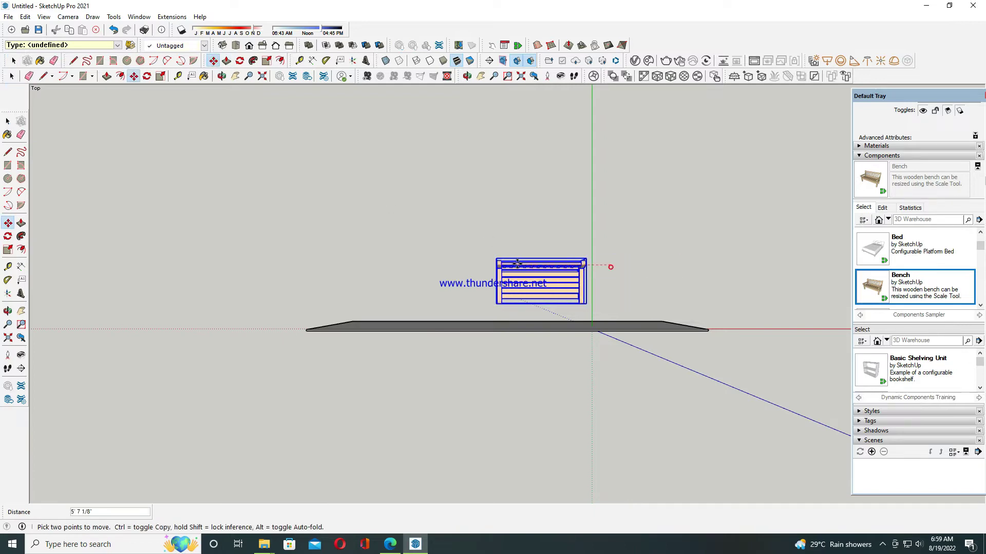
click(489, 252)
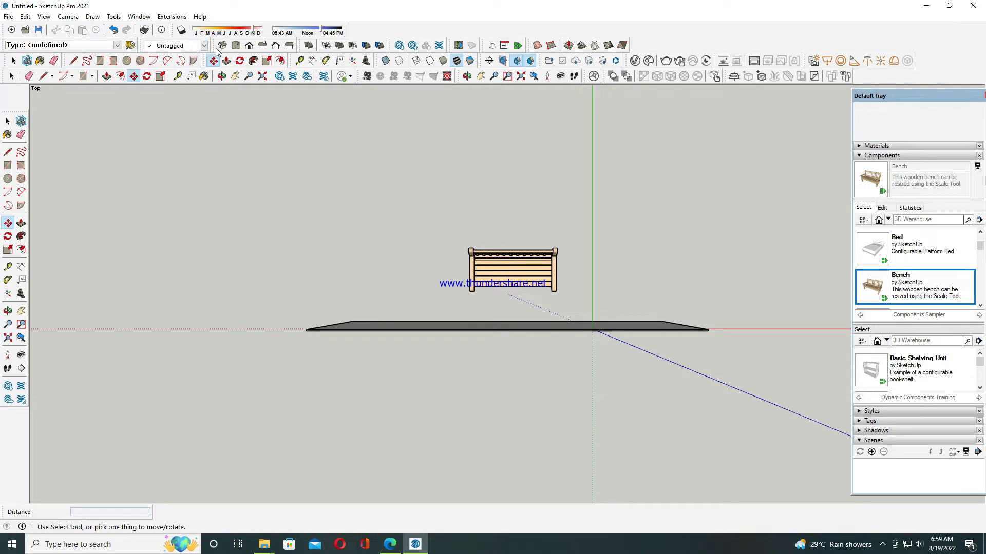
- Check Top and Front views, settle on Iso, and bring up the V-Ray Asset Editor
click(226, 48)
click(235, 47)
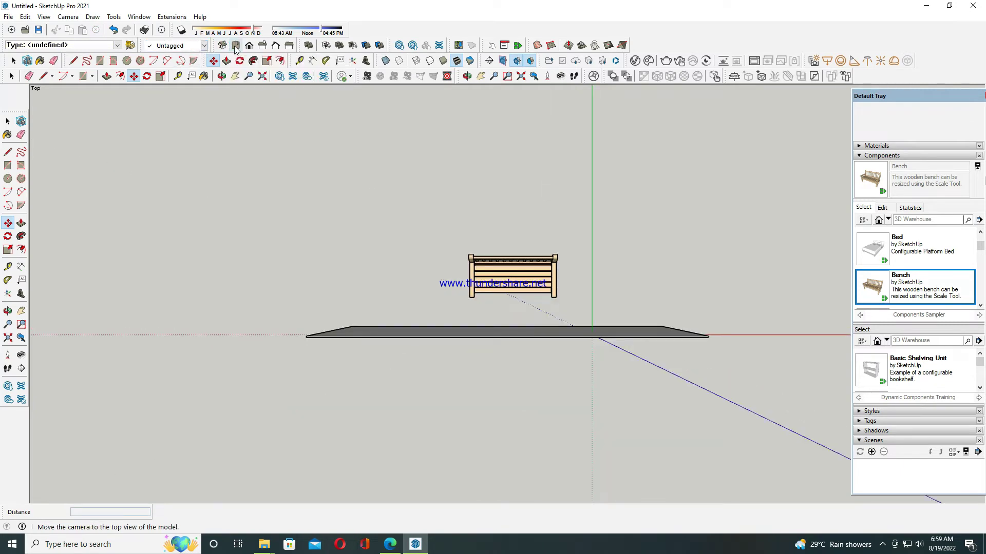
click(248, 46)
click(224, 47)
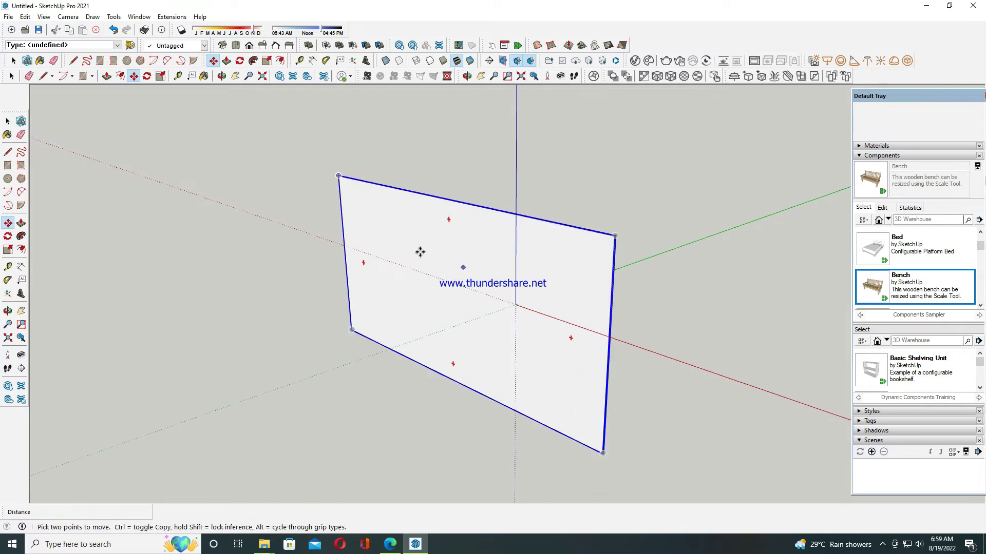
click(13, 60)
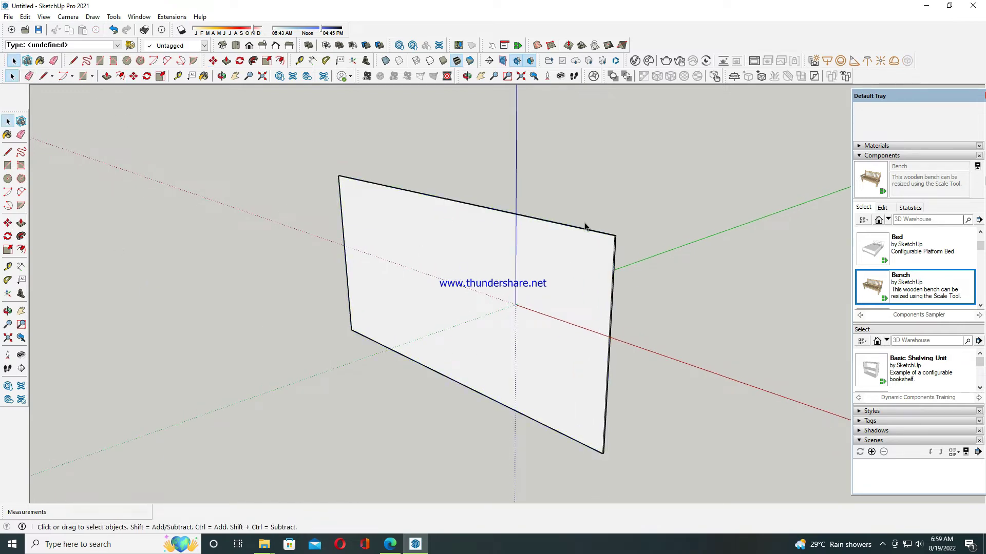
click(636, 62)
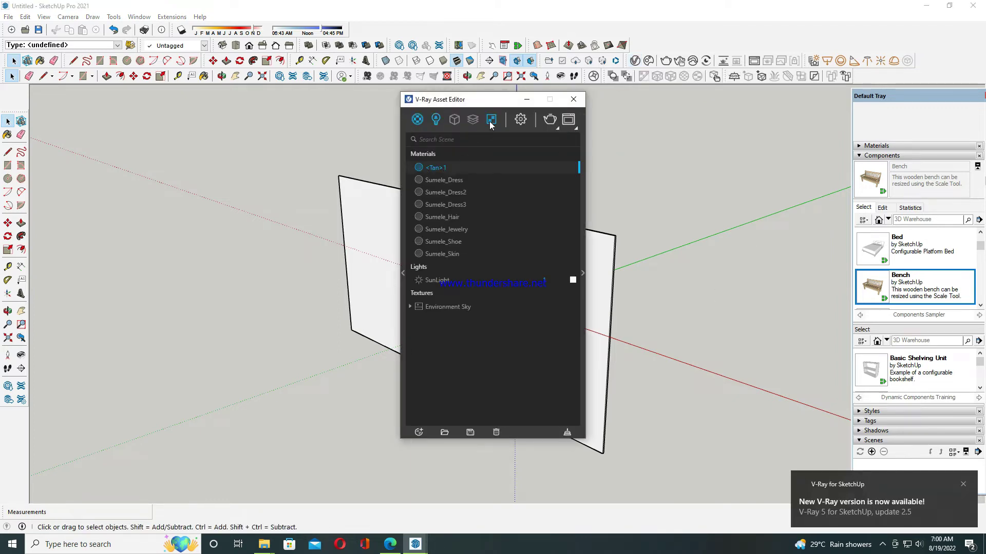
- Search the scene materials for 'gl', clear the search, and expand the V-Ray material library
drag(488, 106, 415, 98)
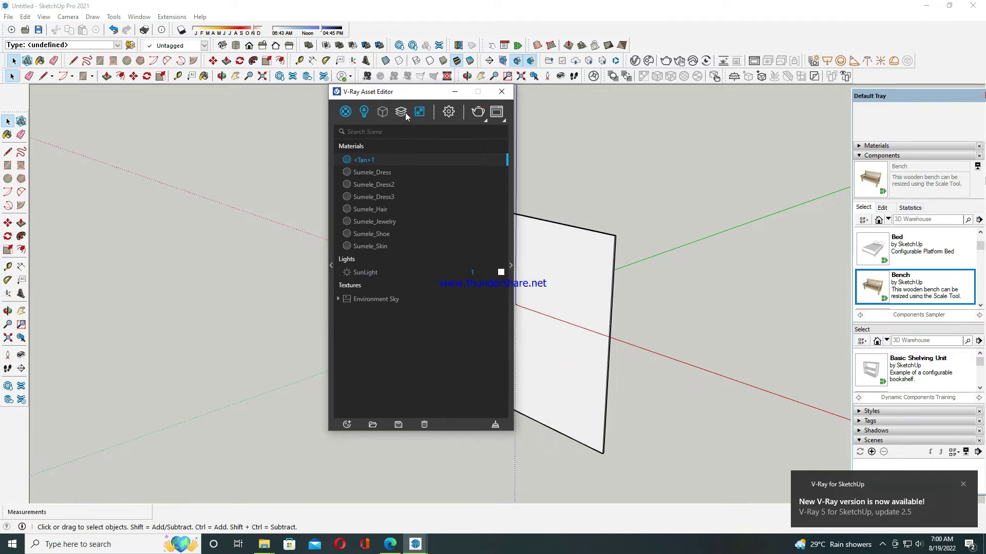
click(376, 132)
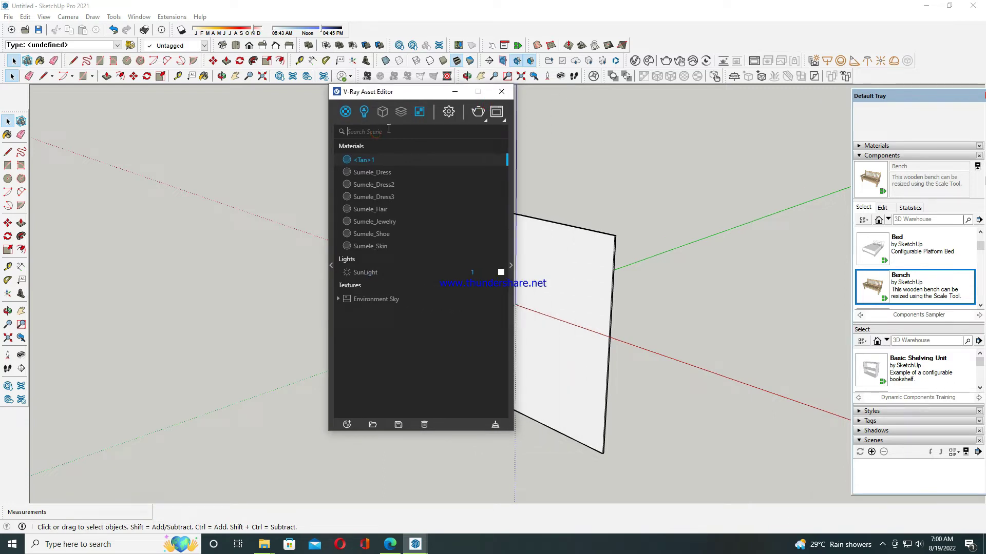
text(glass)
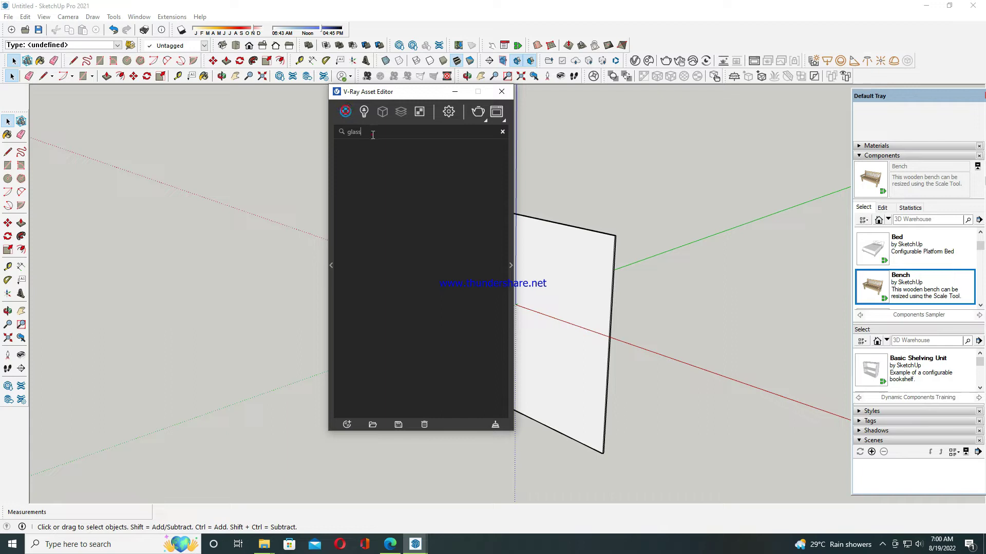
click(364, 112)
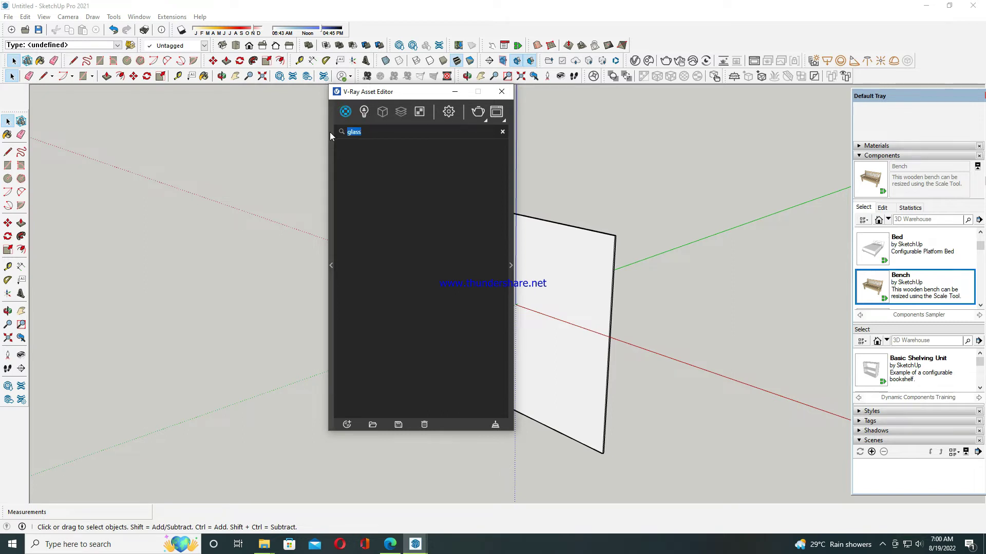
key(BackSpace)
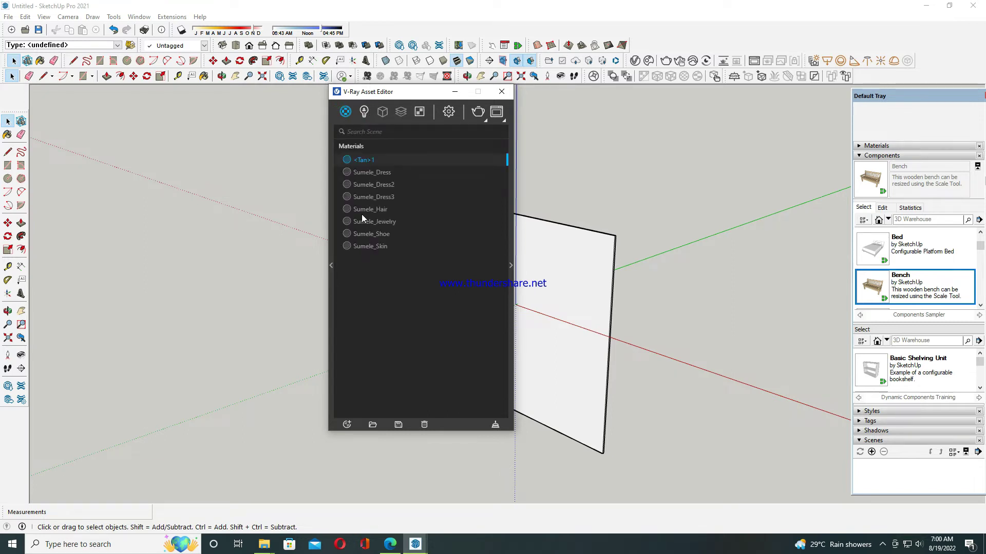
click(330, 266)
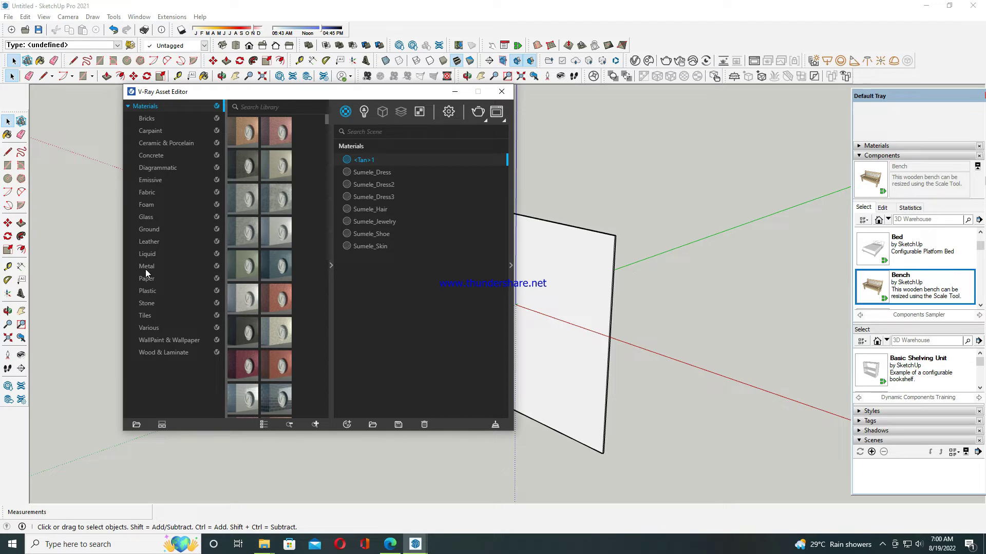
- Add the dark Glass_Window_WaterBlue material from the Glass category to the scene
click(147, 218)
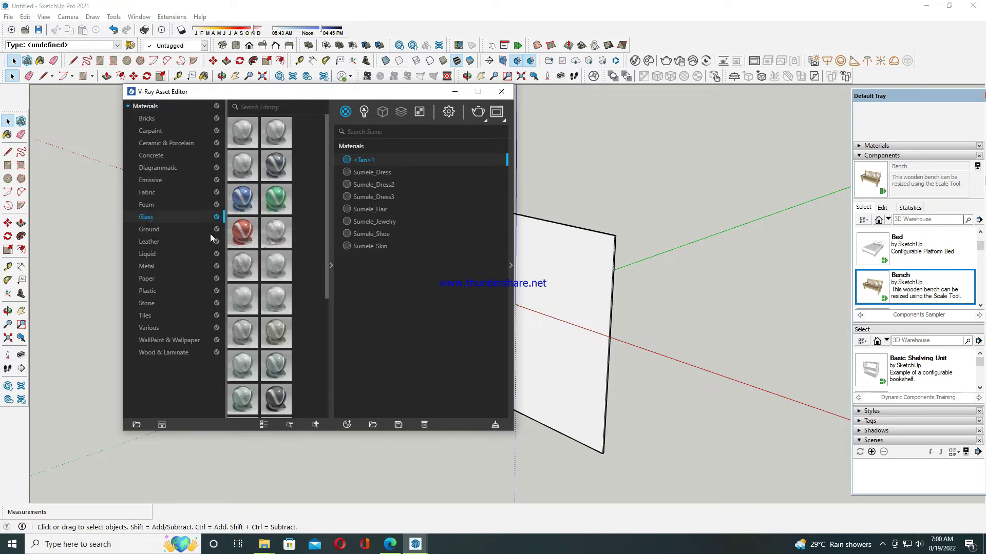
scroll(264, 236, down, 3)
scroll(264, 237, down, 1)
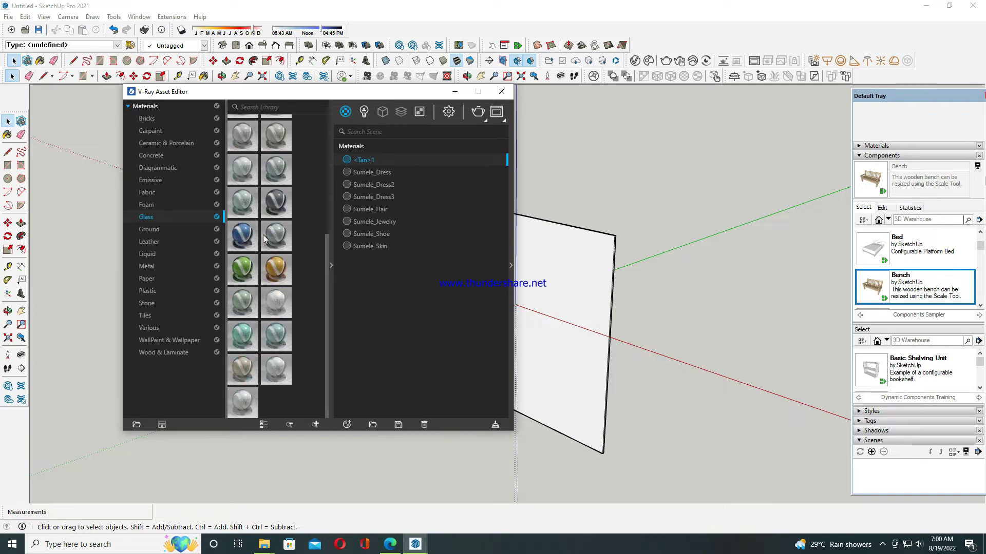
right_click(275, 337)
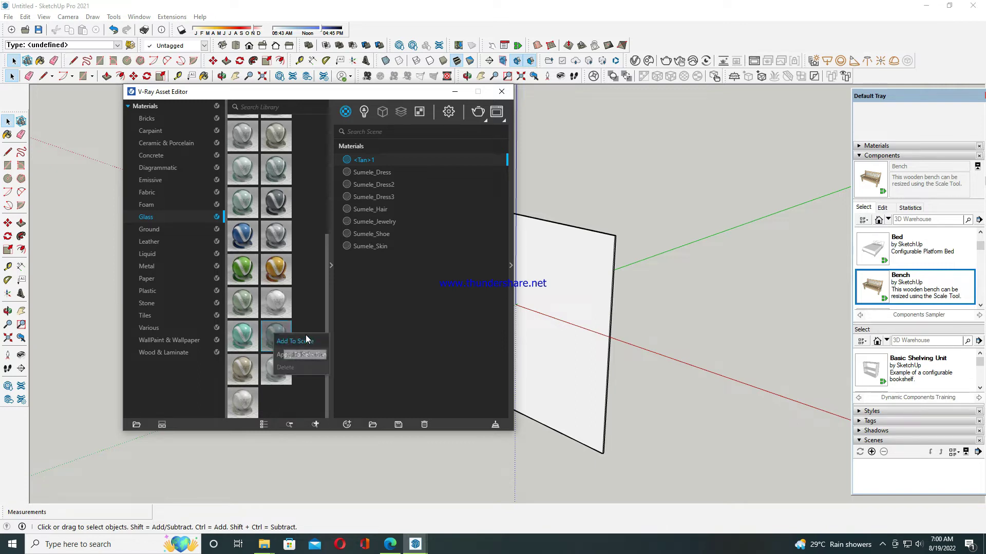
click(510, 264)
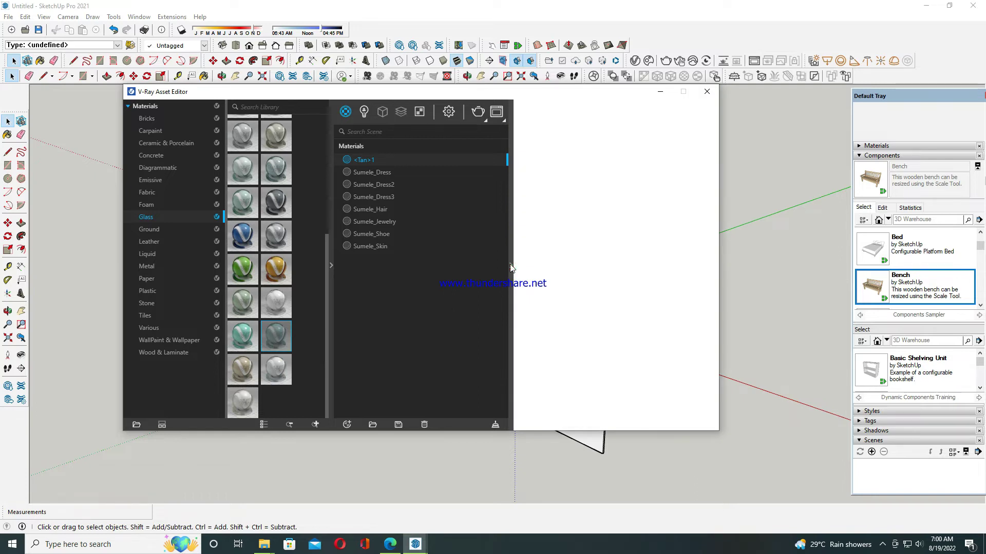
click(270, 334)
right_click(273, 336)
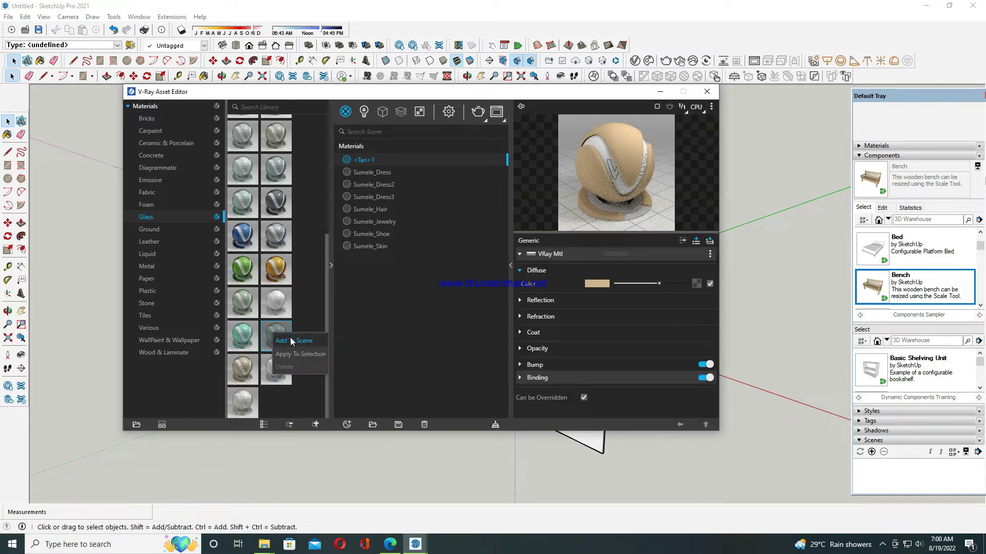
click(293, 340)
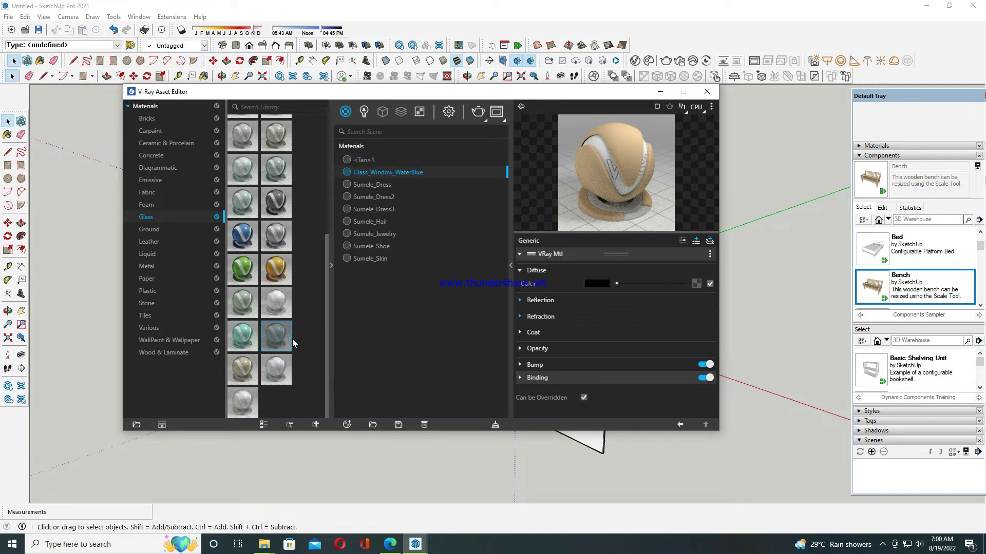
mouse_move(452, 97)
mouse_down()
mouse_move(115, 145)
mouse_move(121, 121)
mouse_up()
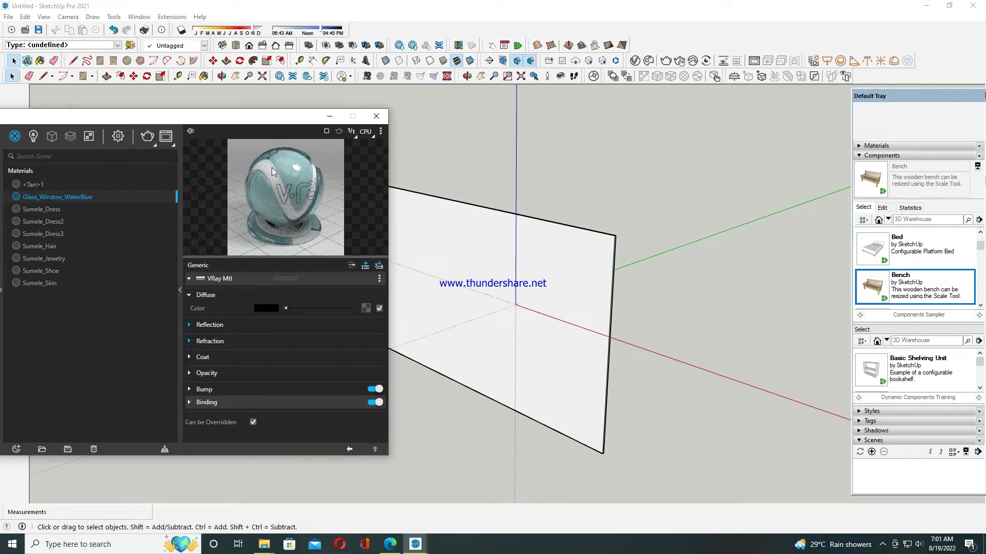
- Rearrange the Entity Info panel and V-Ray material editor windows for a clear view
click(291, 183)
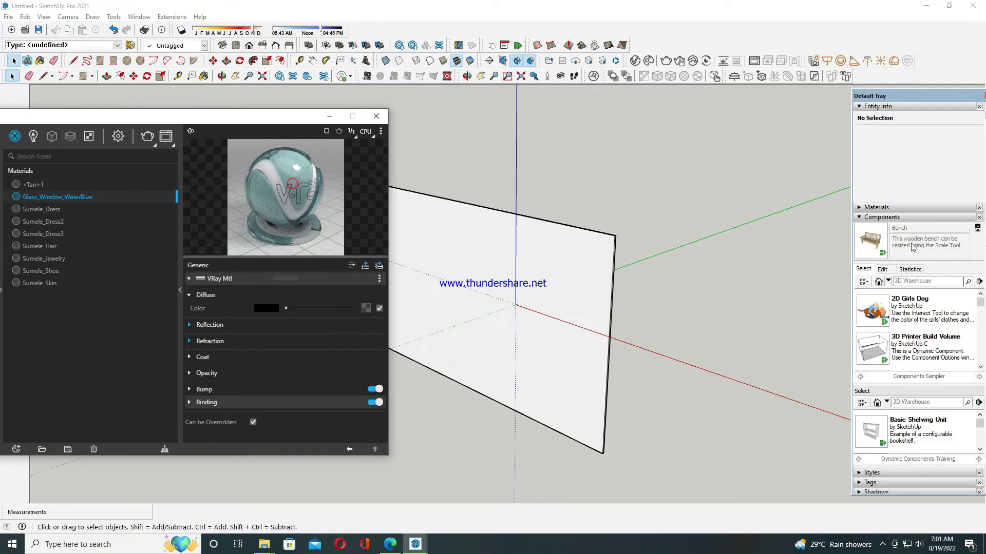
click(859, 107)
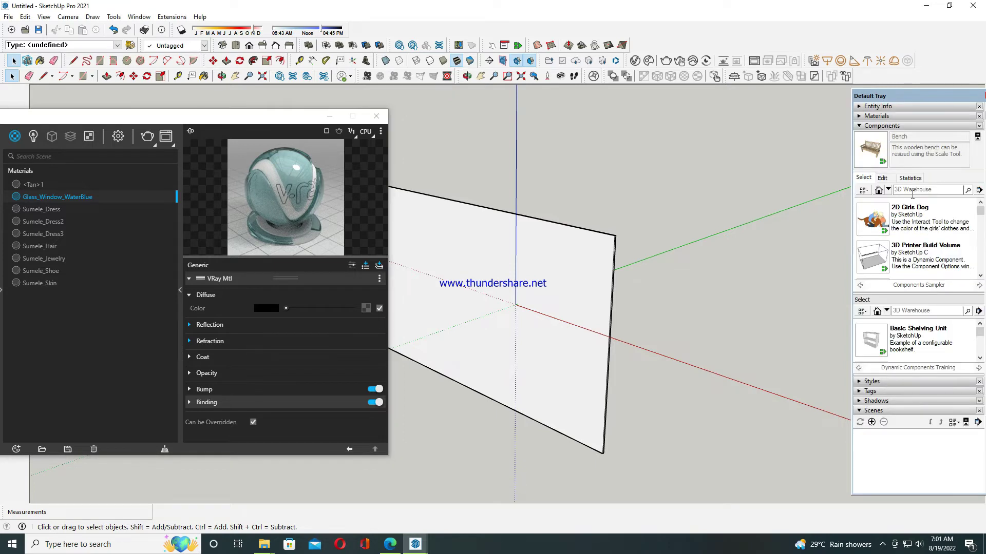
click(862, 106)
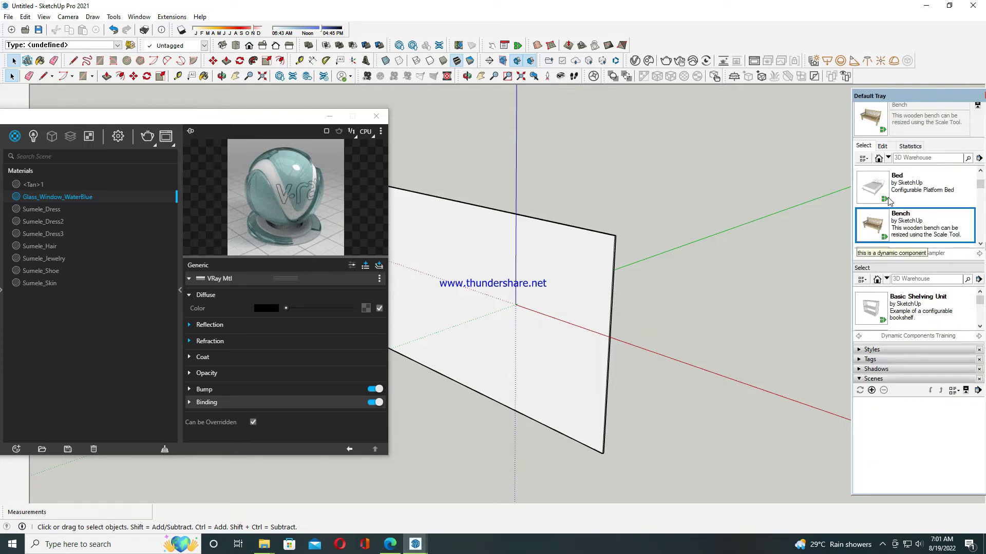
click(285, 187)
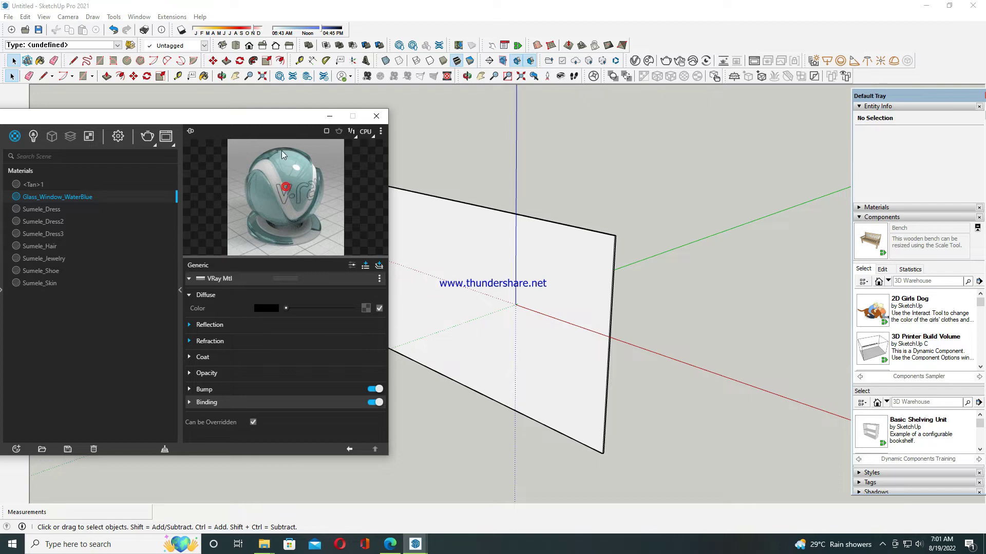
drag(275, 121, 288, 145)
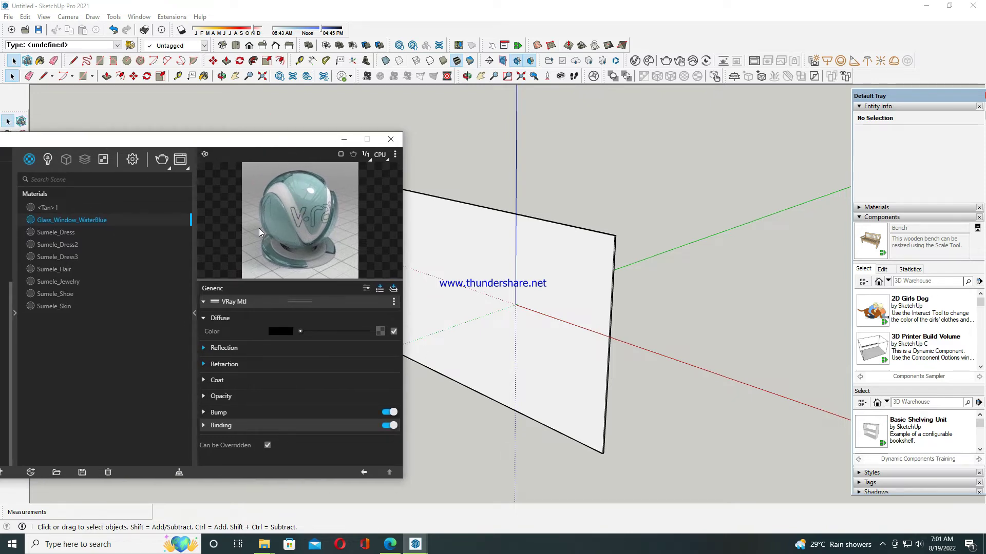
drag(215, 144, 410, 132)
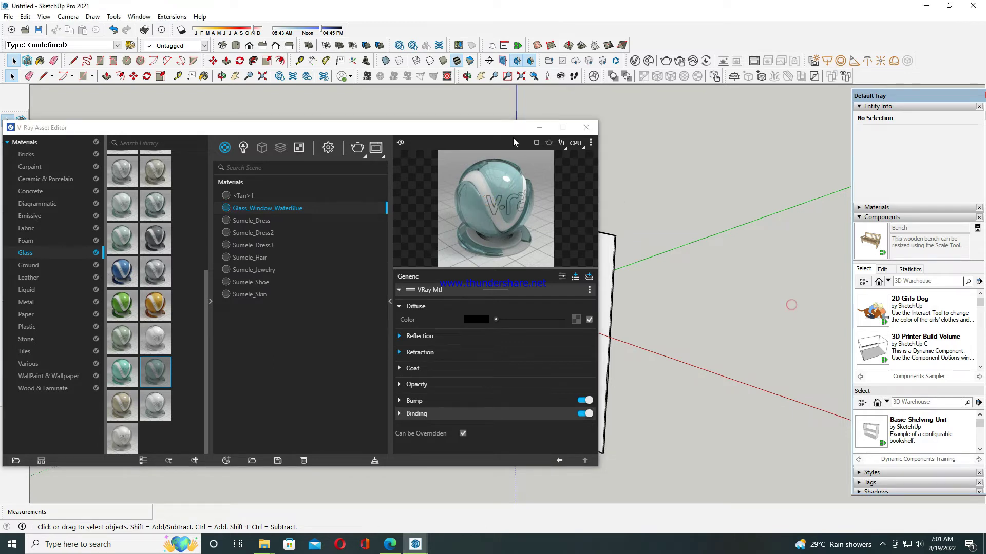
drag(510, 127, 455, 153)
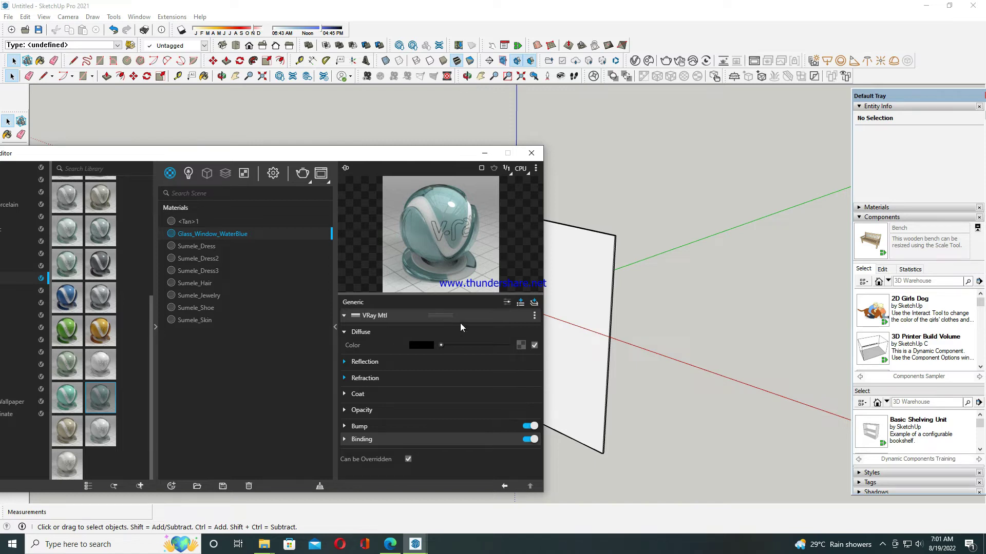
- Add a VRay Mtl layer on top of the Glass_Window_WaterBlue material
click(535, 303)
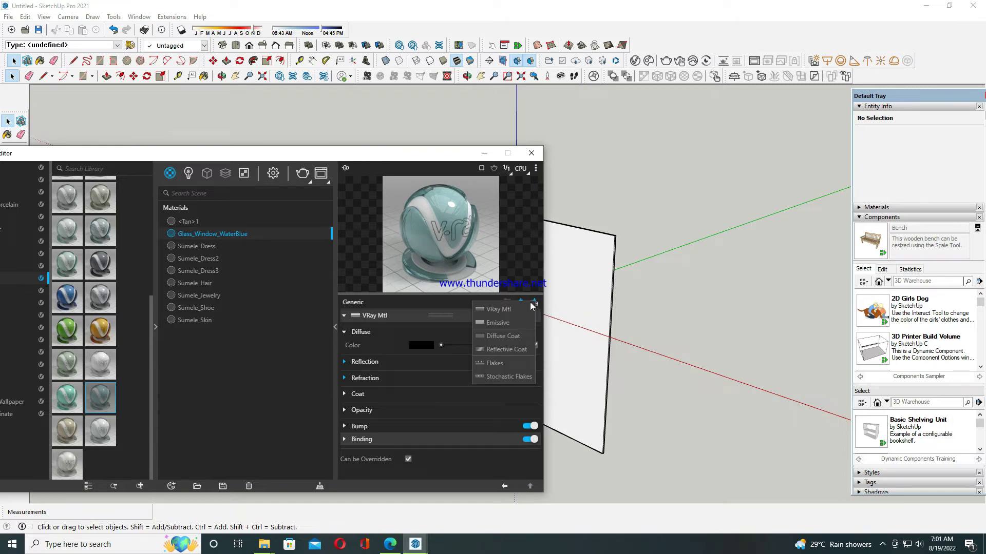
click(512, 310)
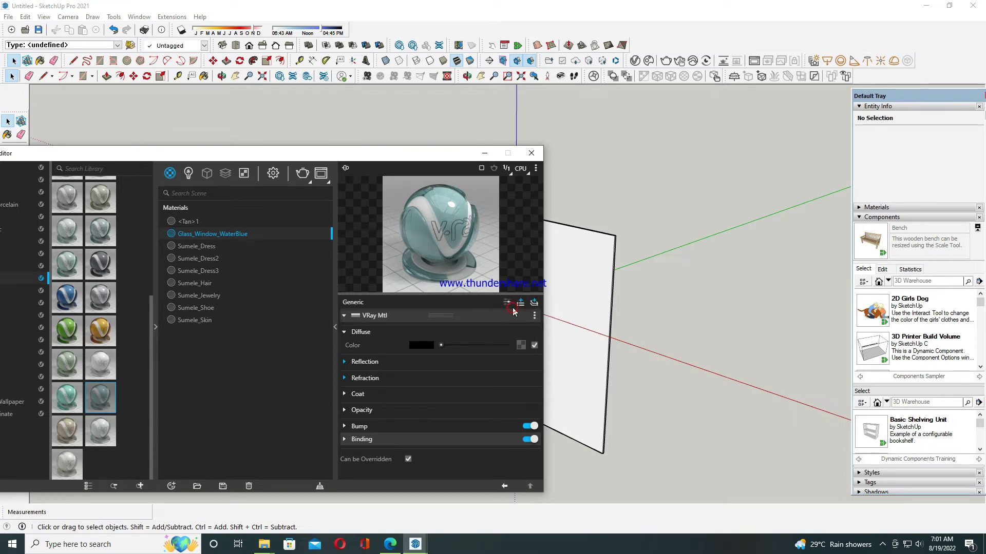
mouse_move(446, 152)
mouse_down()
mouse_move(318, 148)
mouse_move(528, 136)
mouse_up()
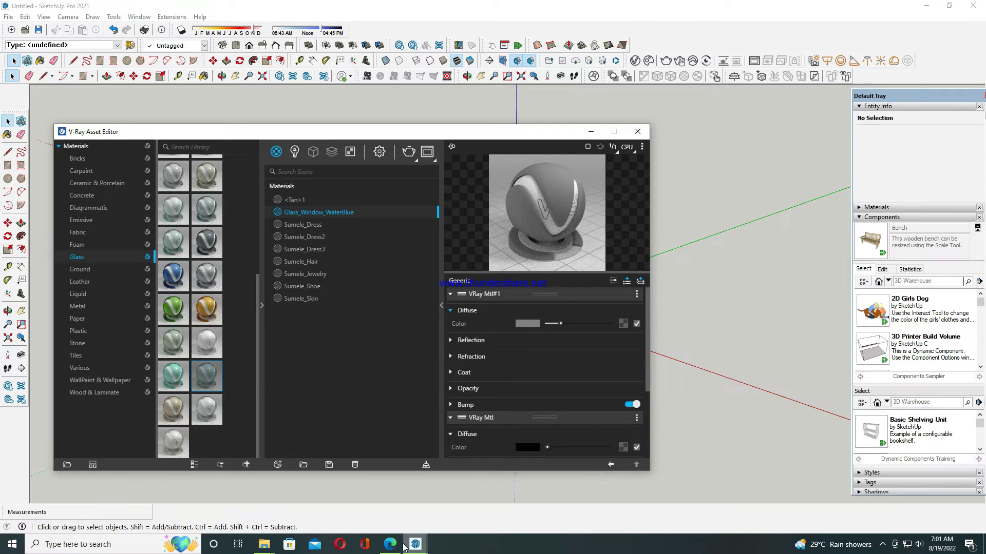
- Pause the ongoing Free Screen Recorder capture from the hidden system tray icons
click(883, 544)
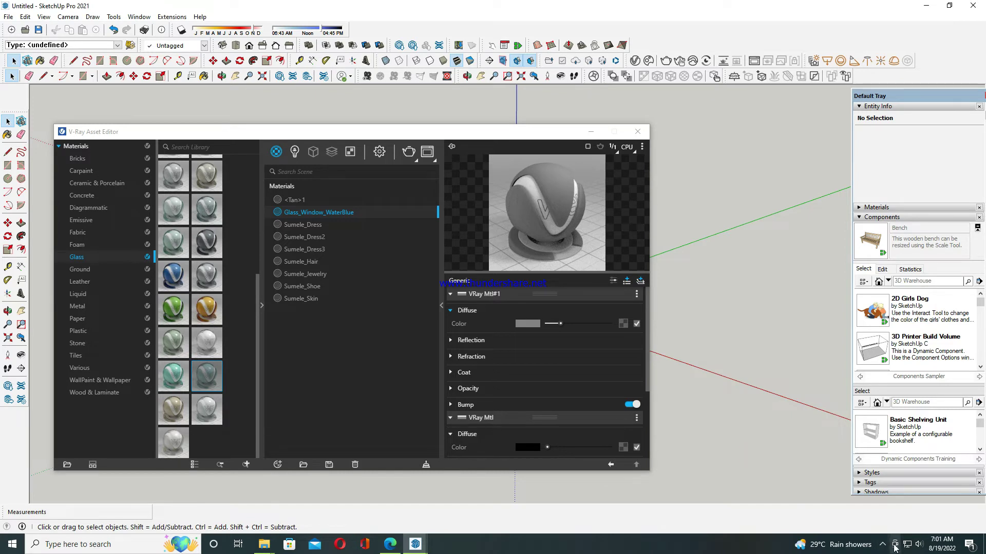
click(893, 544)
click(776, 465)
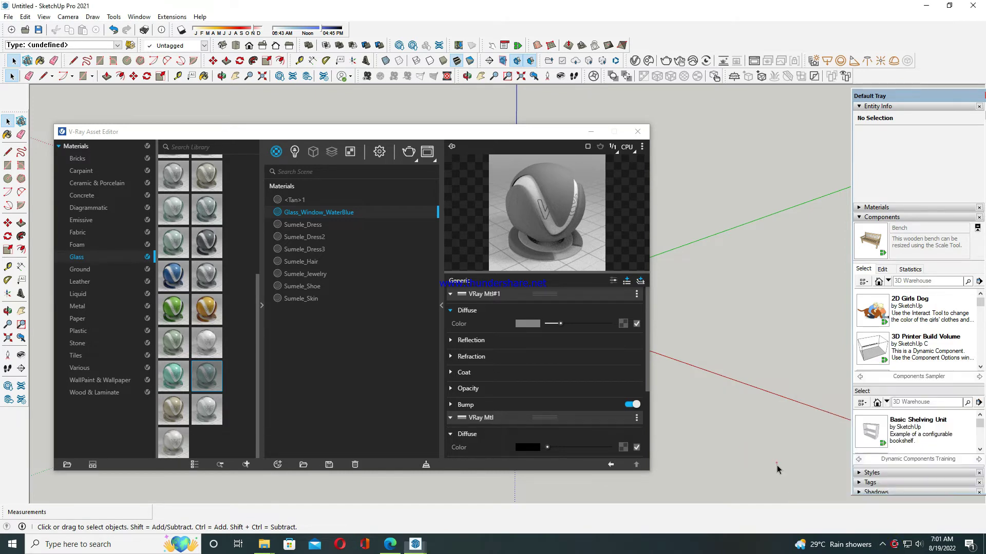
click(883, 546)
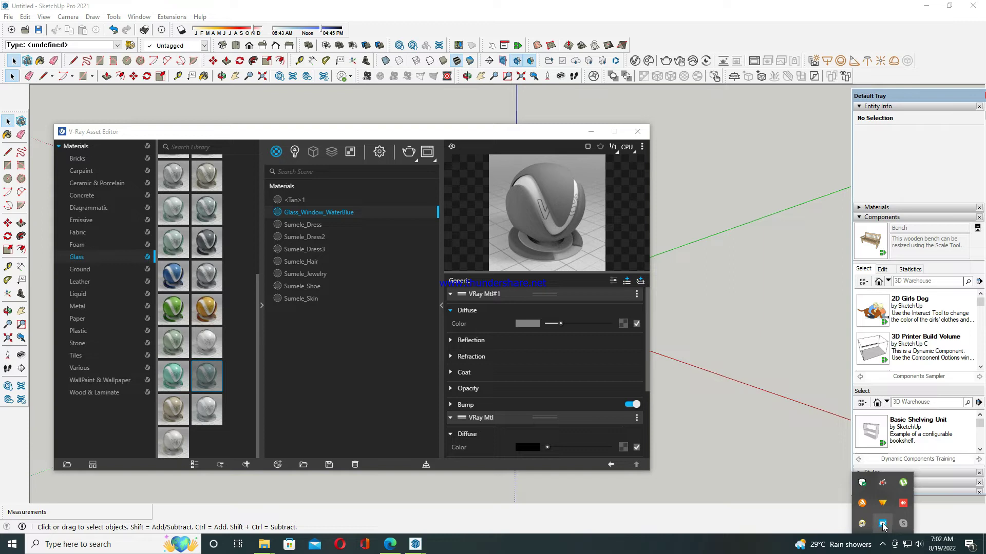
click(883, 525)
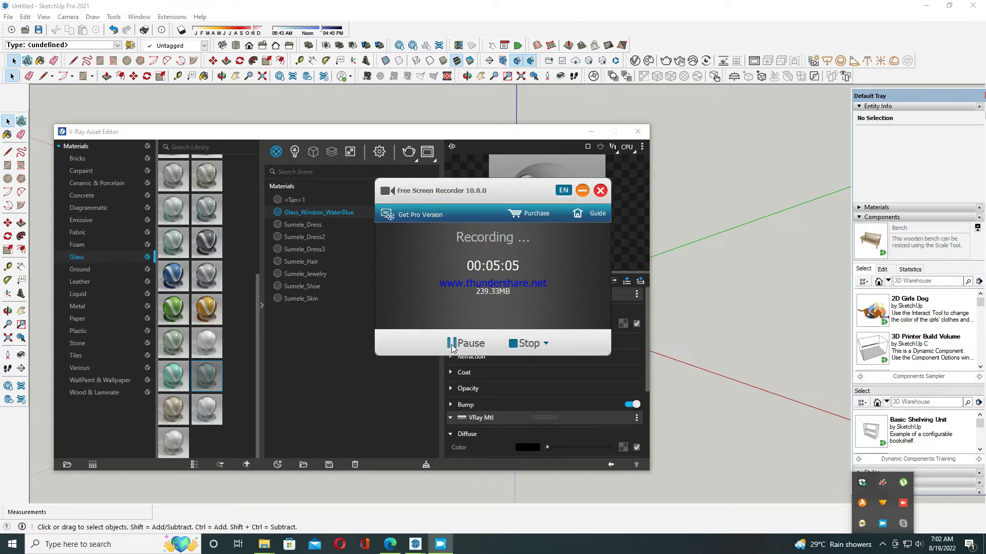
click(452, 347)
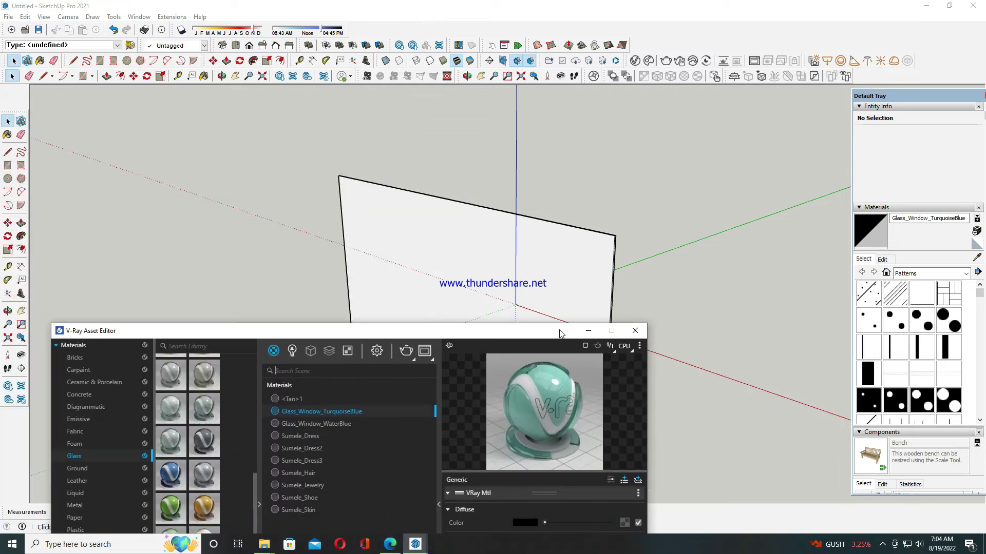
- Paint the vertical plane with the Glass_Window_TurquoiseBlue material
mouse_move(560, 334)
mouse_down()
mouse_move(251, 128)
mouse_move(250, 117)
mouse_up()
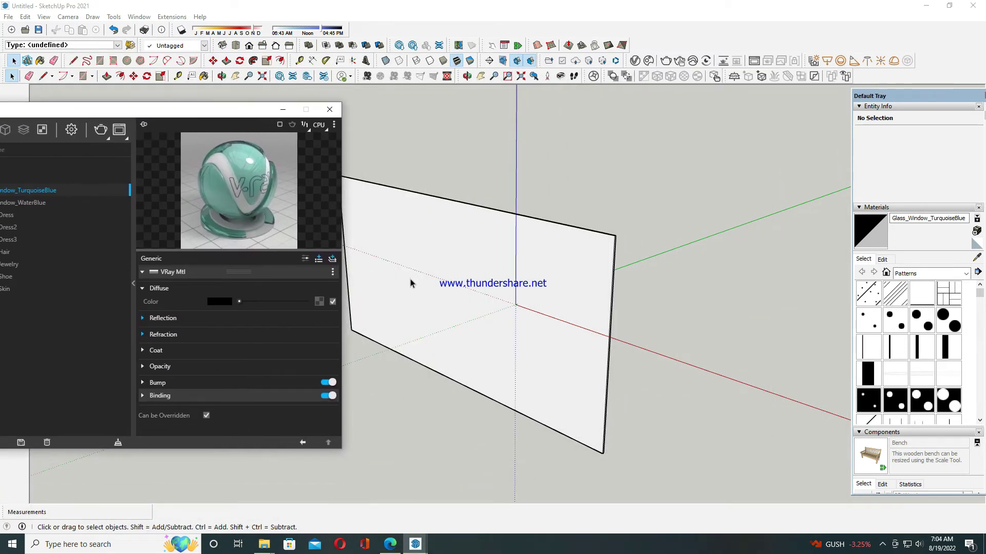
click(204, 76)
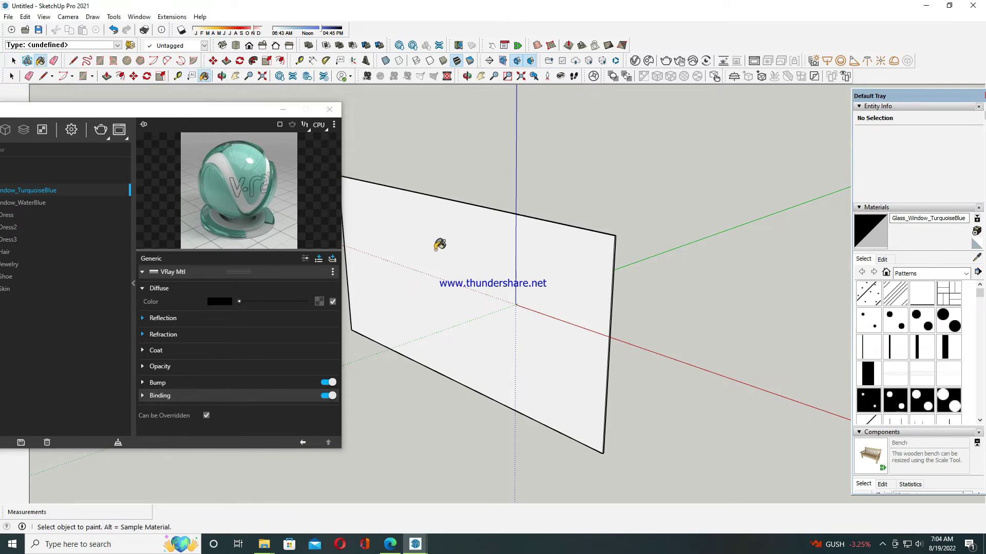
click(440, 222)
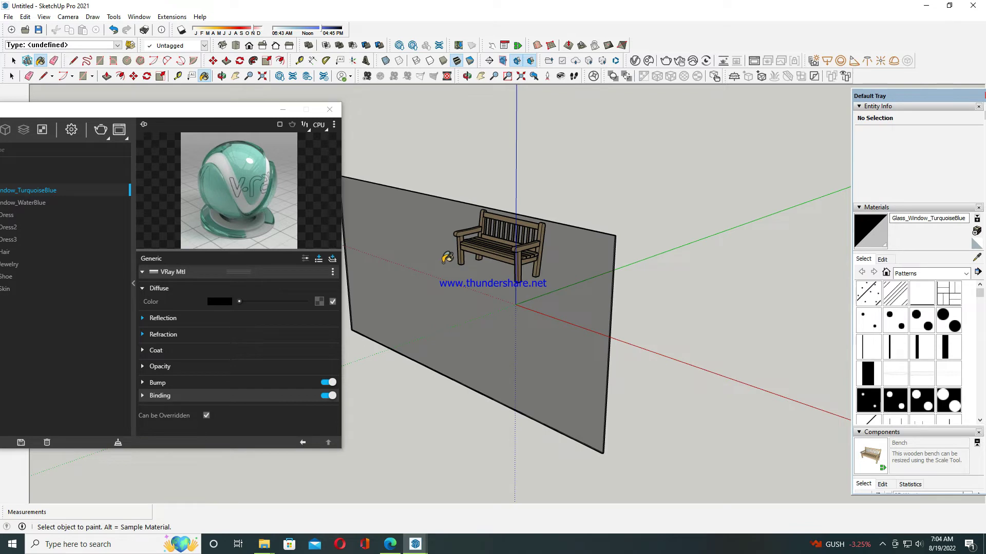
- Orbit to face the wall and bench squarely and reveal the V-Ray material list
click(467, 75)
drag(465, 241, 473, 187)
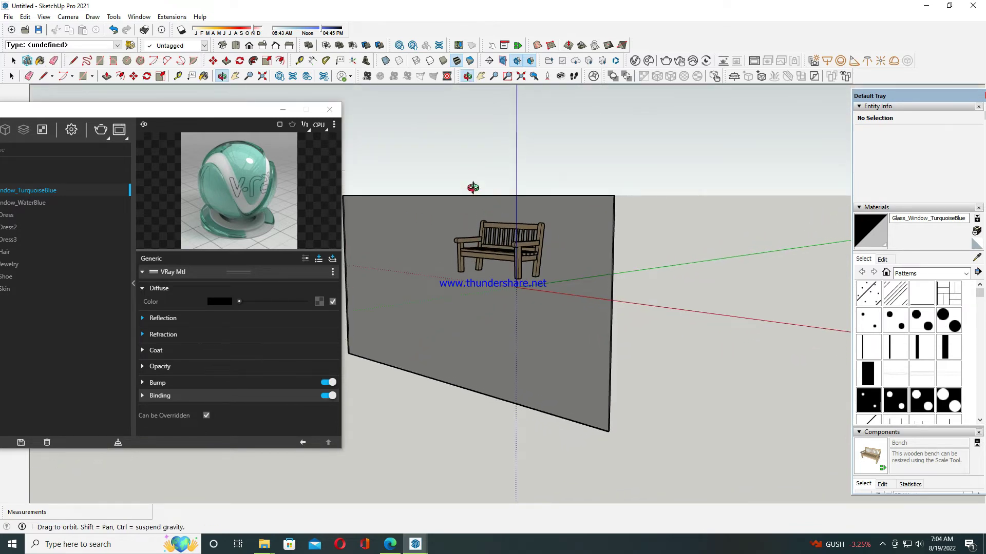
key(b)
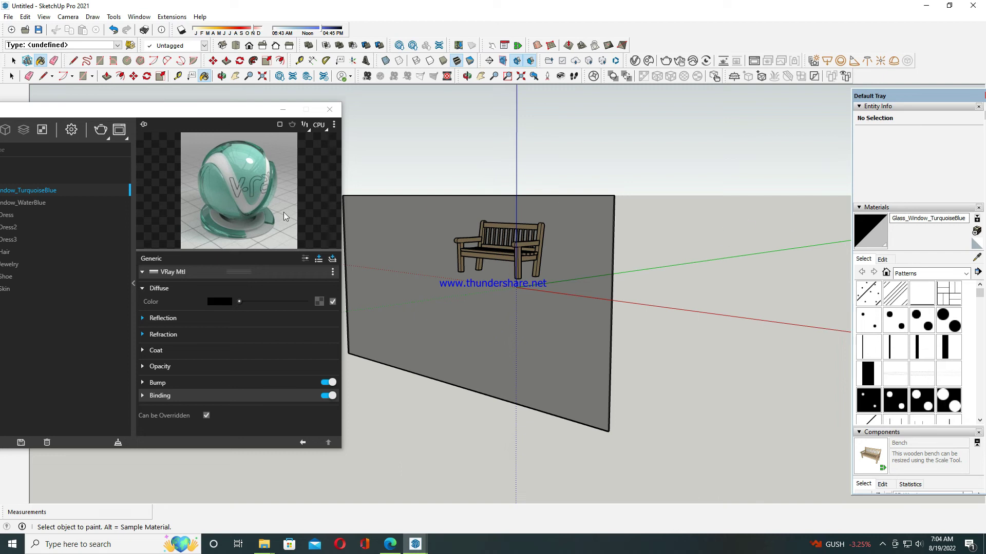
drag(149, 116, 184, 116)
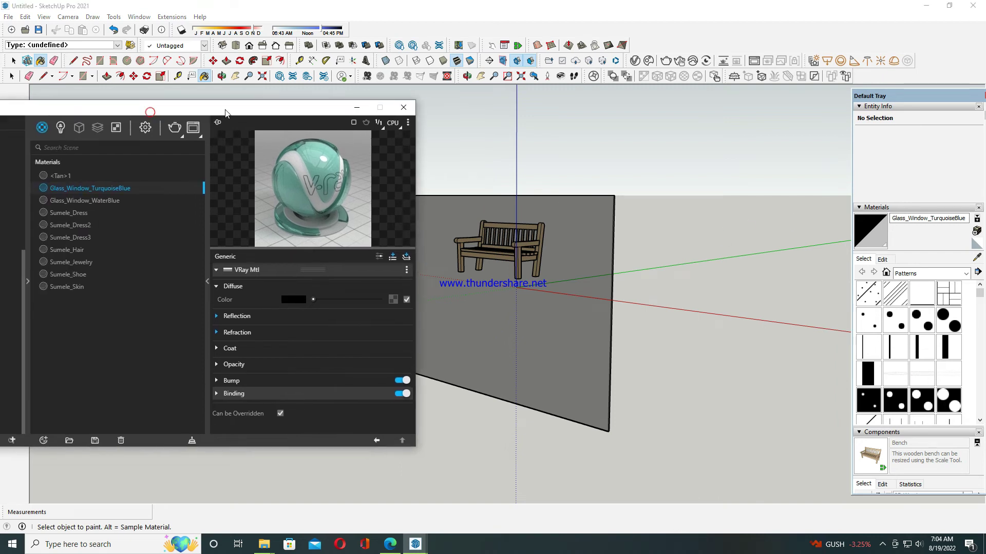
click(297, 303)
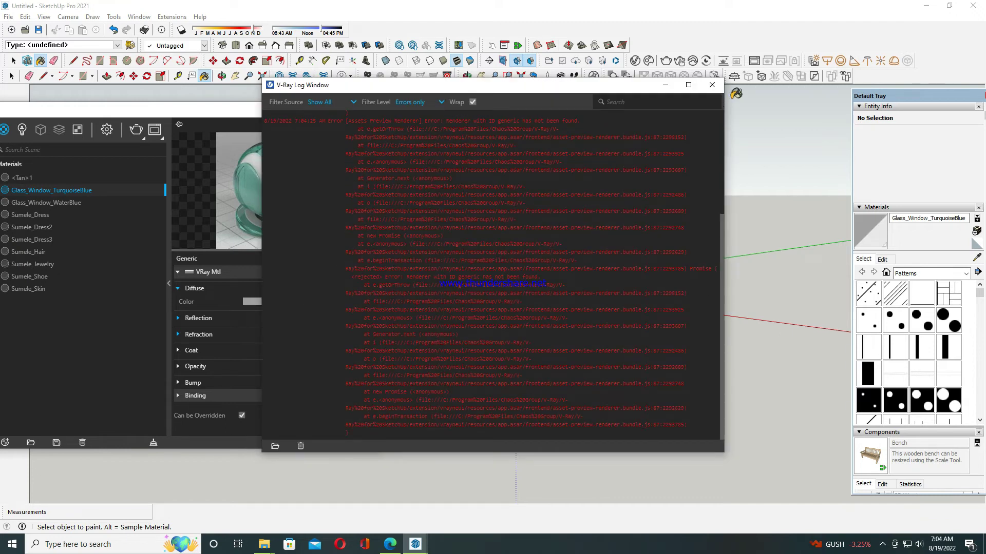
- Adjust the turquoise glass diffuse colour to grey, dismissing the V-Ray error log
click(712, 84)
drag(298, 303, 309, 305)
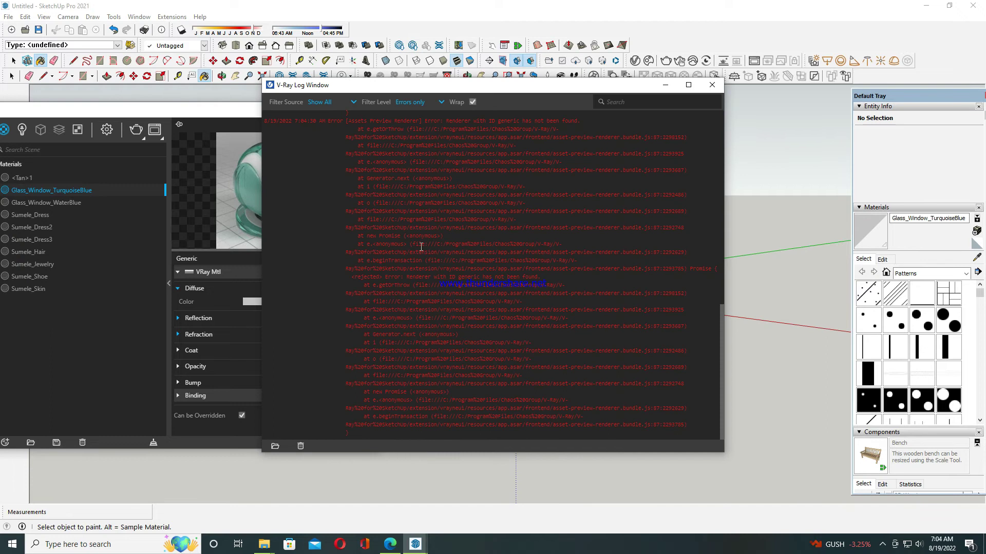
click(712, 88)
drag(305, 304, 283, 304)
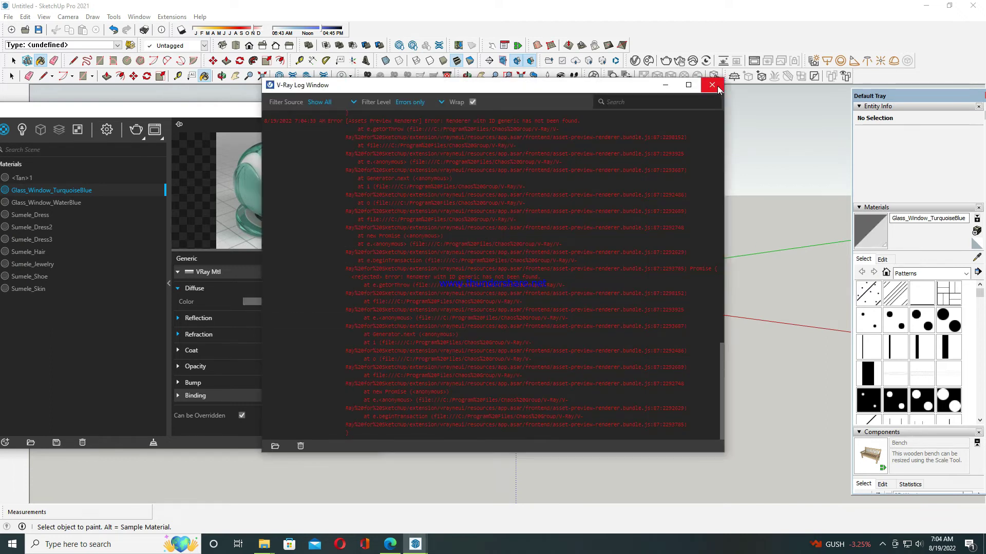
click(712, 85)
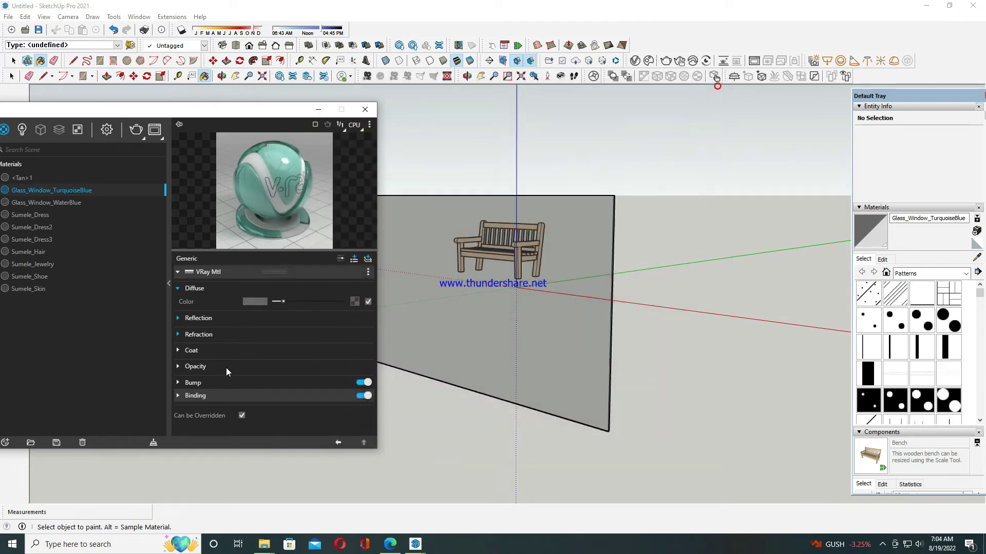
- Darken the glass material's reflection colour to grey
click(183, 320)
drag(322, 330, 300, 331)
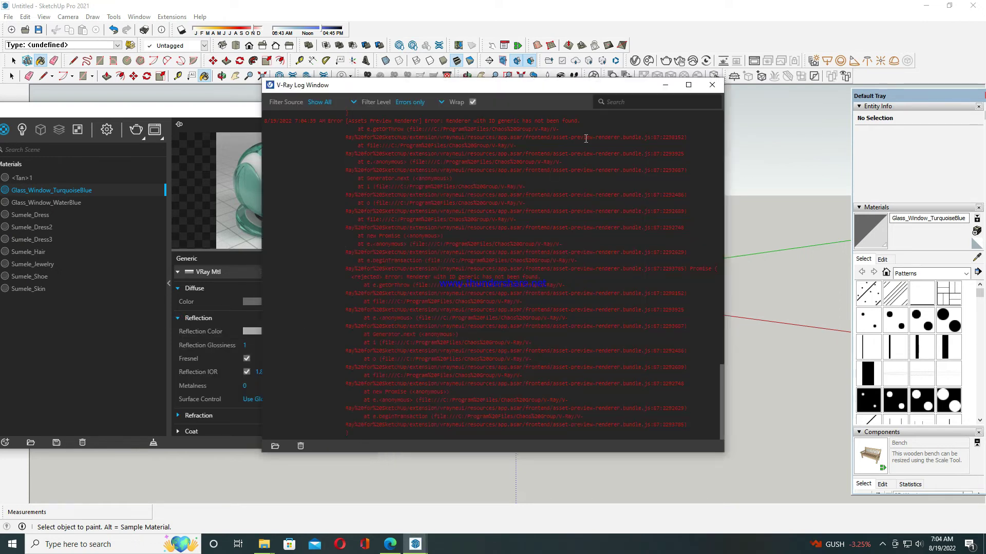
click(712, 85)
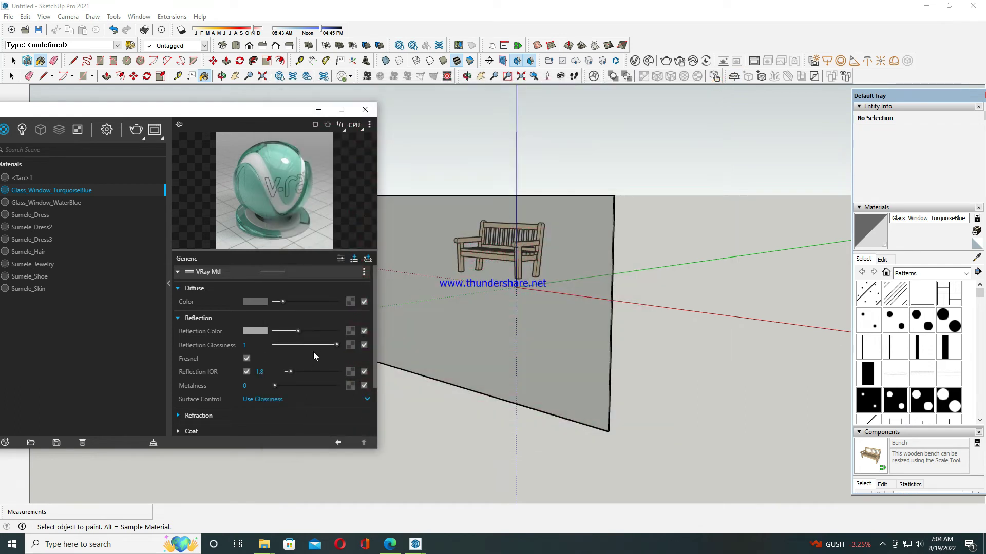
drag(300, 332, 288, 332)
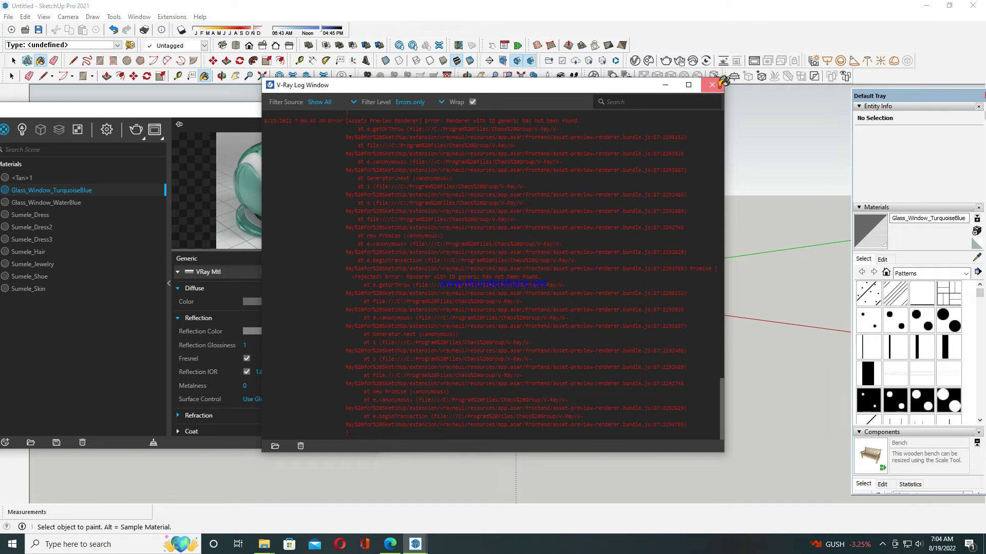
click(712, 85)
- Set reflection glossiness 0.45, metalness 0.35 and reflection IOR 10.09
drag(337, 345, 303, 351)
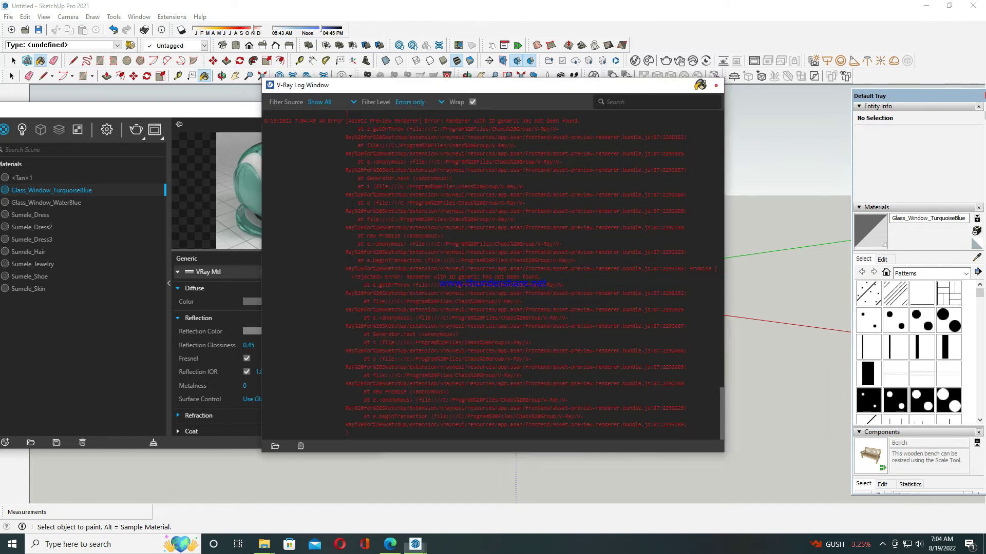
click(712, 85)
click(295, 386)
click(712, 85)
click(307, 371)
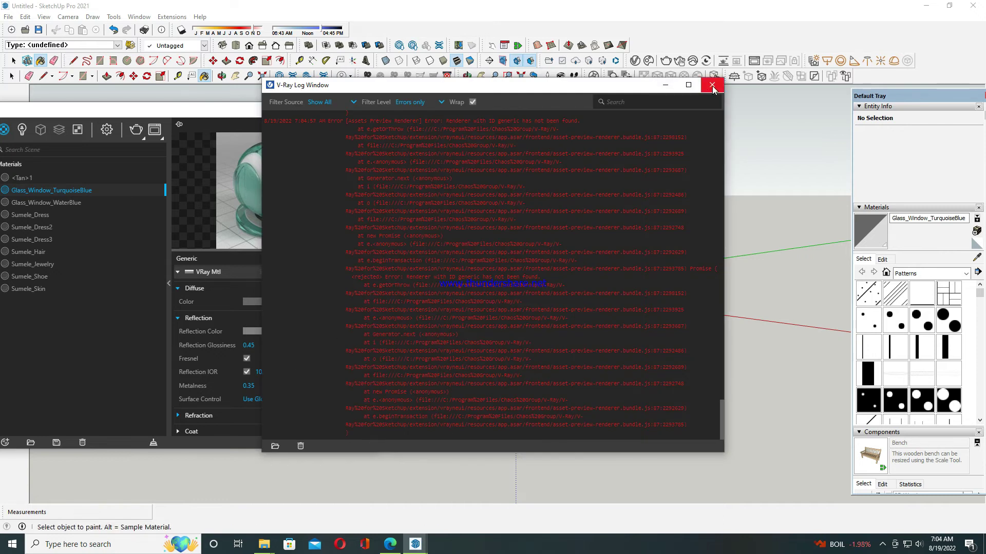
click(712, 86)
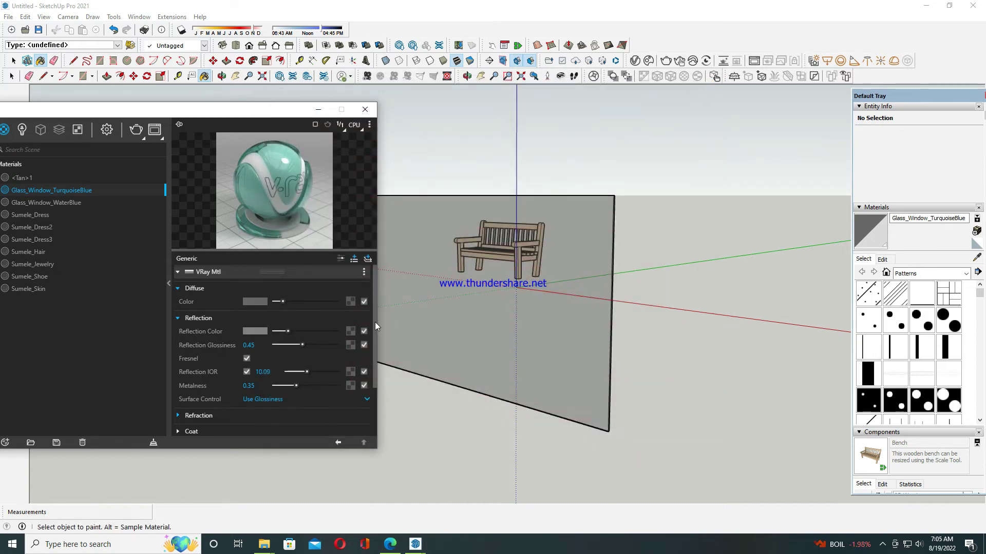
mouse_move(247, 114)
mouse_down()
mouse_move(373, 227)
mouse_move(372, 156)
mouse_up()
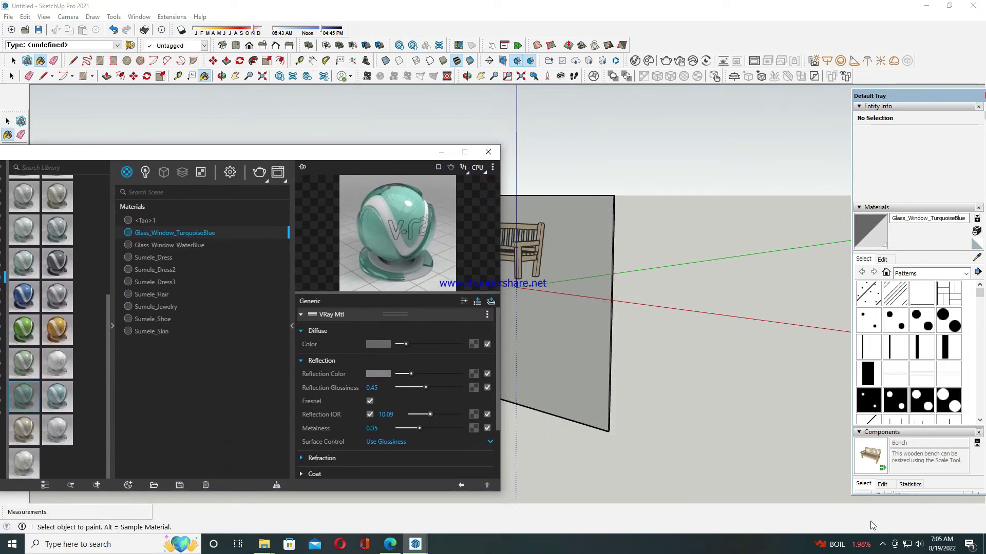
- Pause the screen recording through the Free Screen Recorder tray icon
click(883, 546)
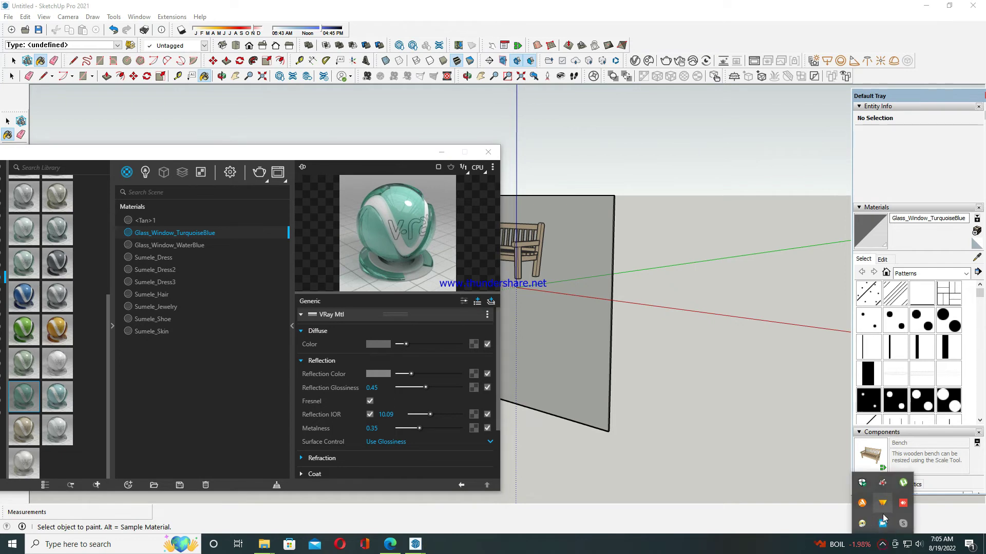
click(883, 523)
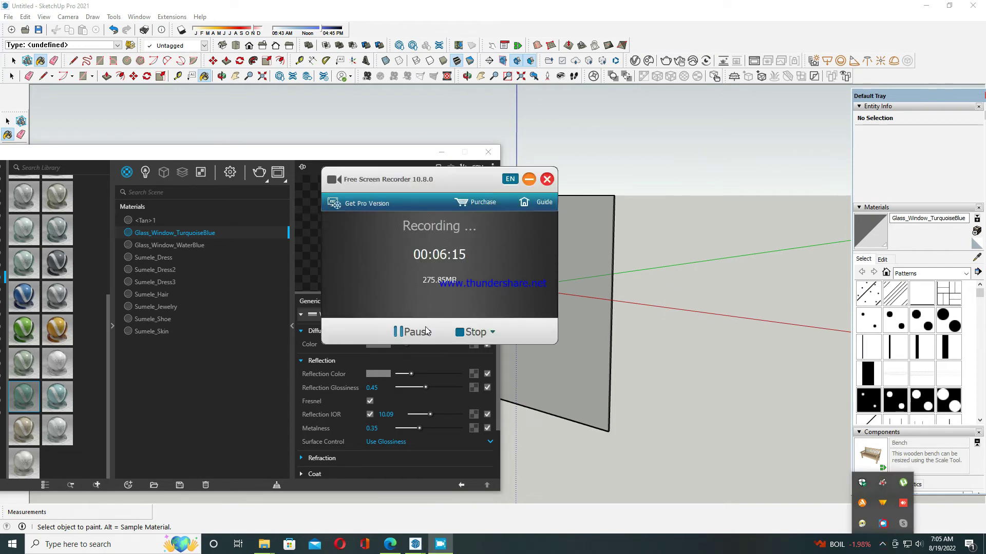
click(399, 332)
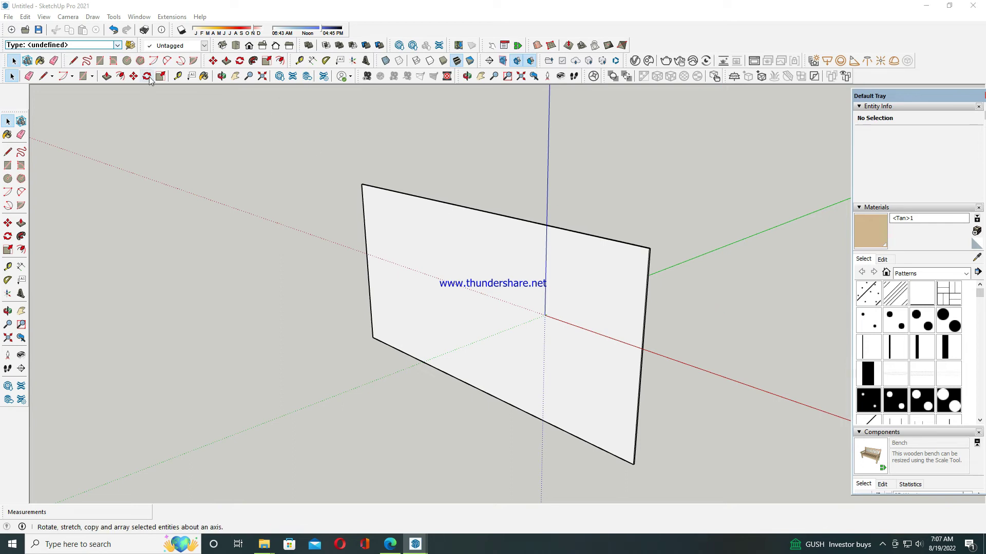
- Pan to centre the plain white wall, then return to Select
click(235, 76)
drag(297, 206, 277, 191)
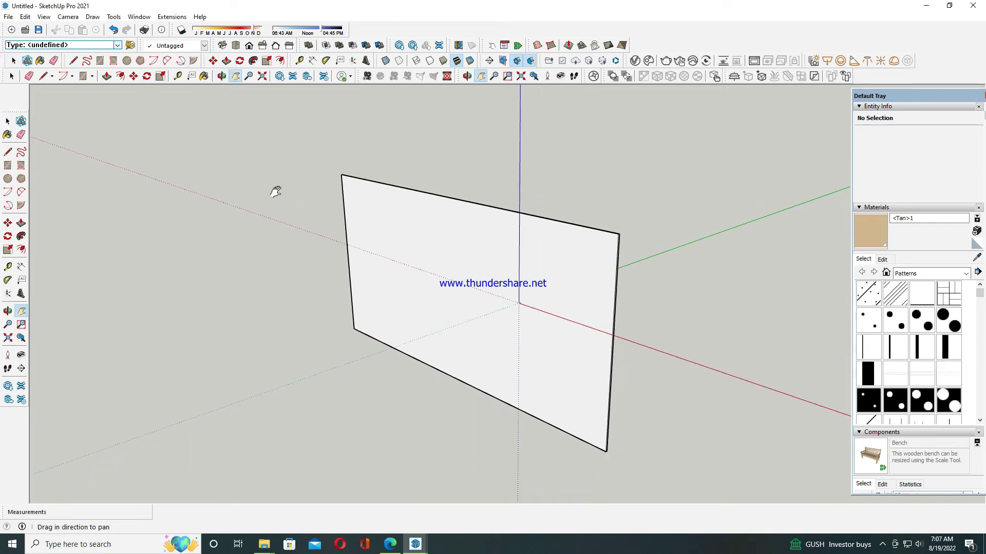
key(space)
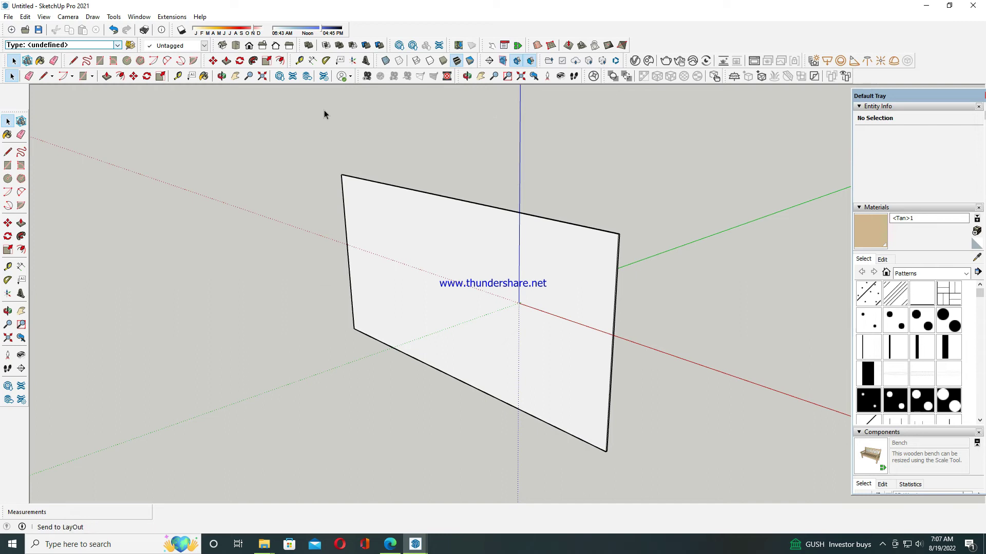
- Open the V-Ray Asset Editor and browse to the Glass material library
click(635, 60)
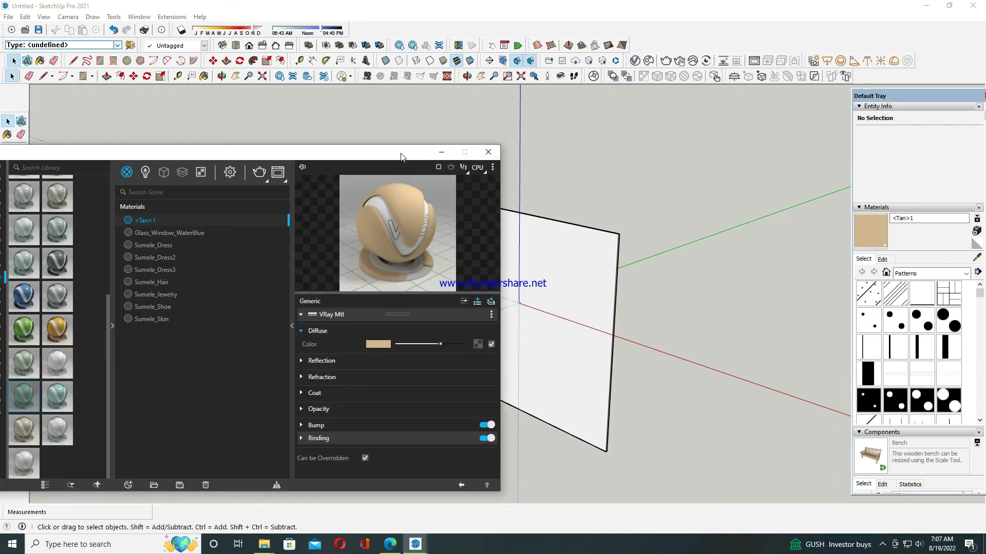
drag(393, 154, 525, 107)
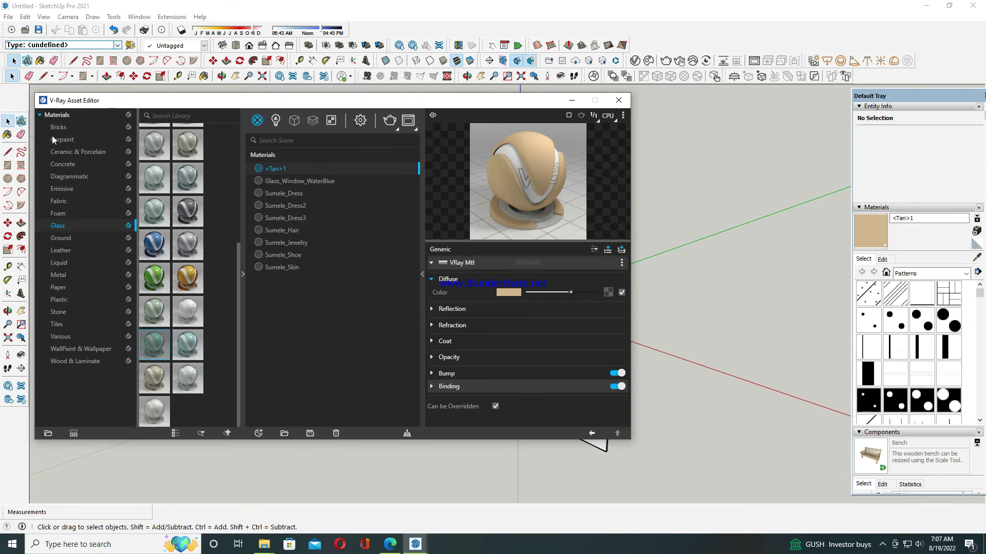
click(57, 139)
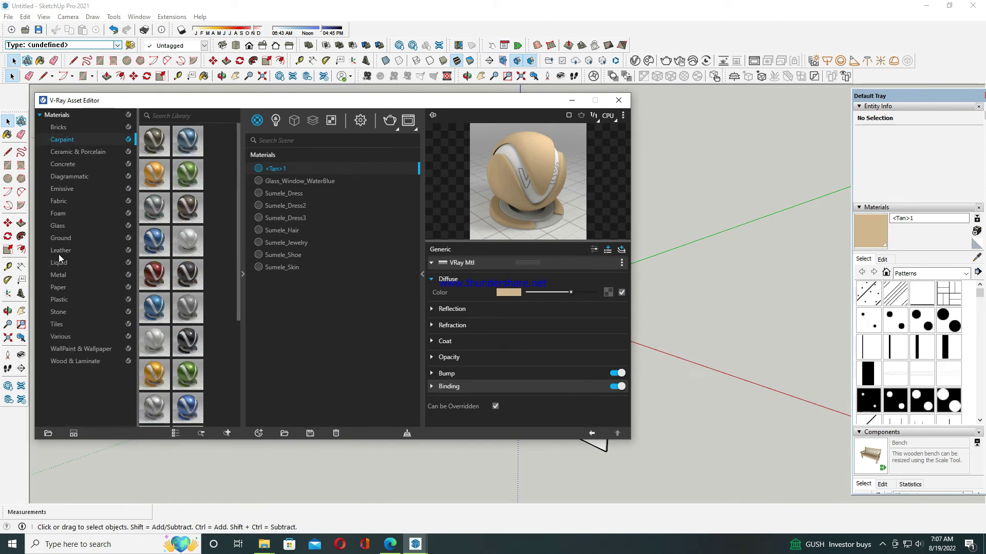
click(57, 226)
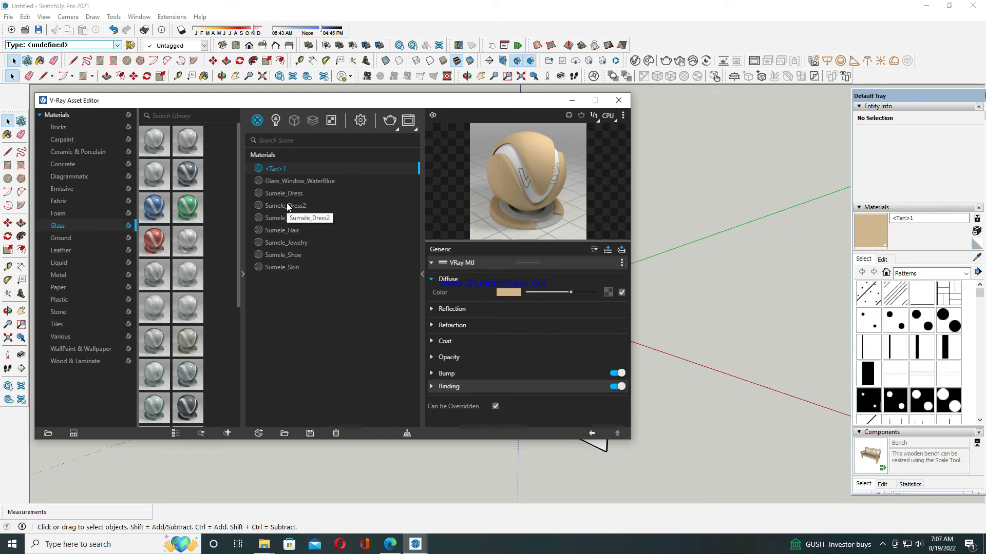
- Add Glass_Coated_Blue from the Glass library to the scene materials
click(261, 181)
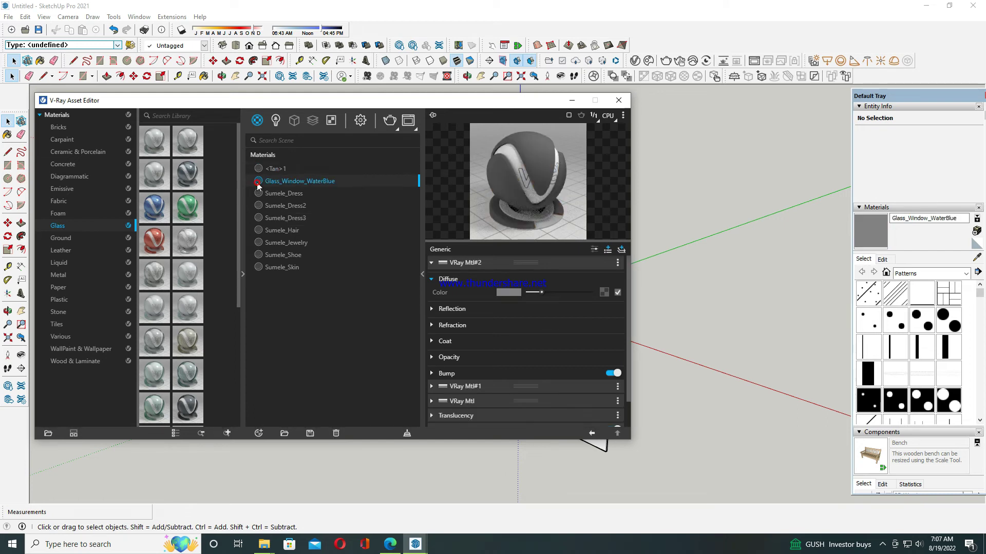
click(257, 169)
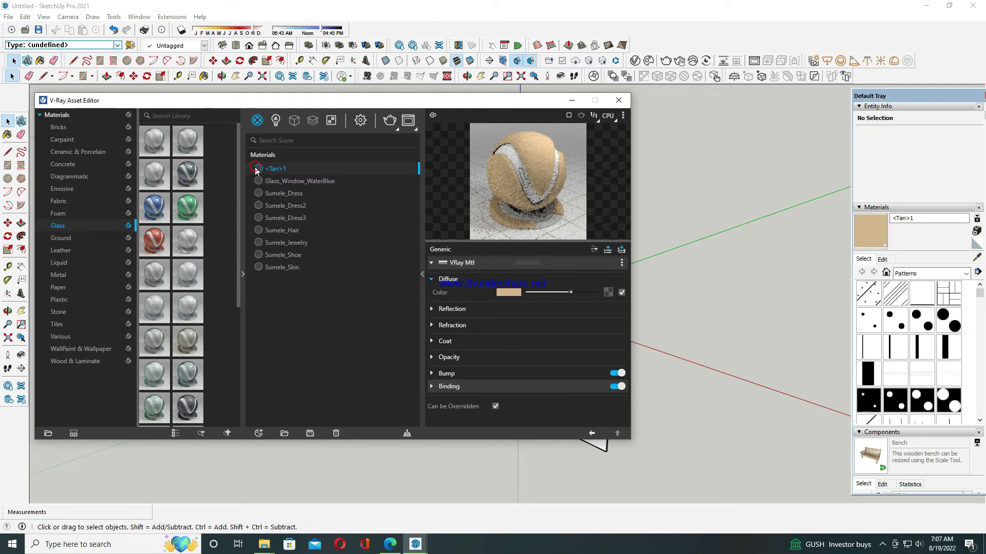
click(151, 205)
right_click(151, 206)
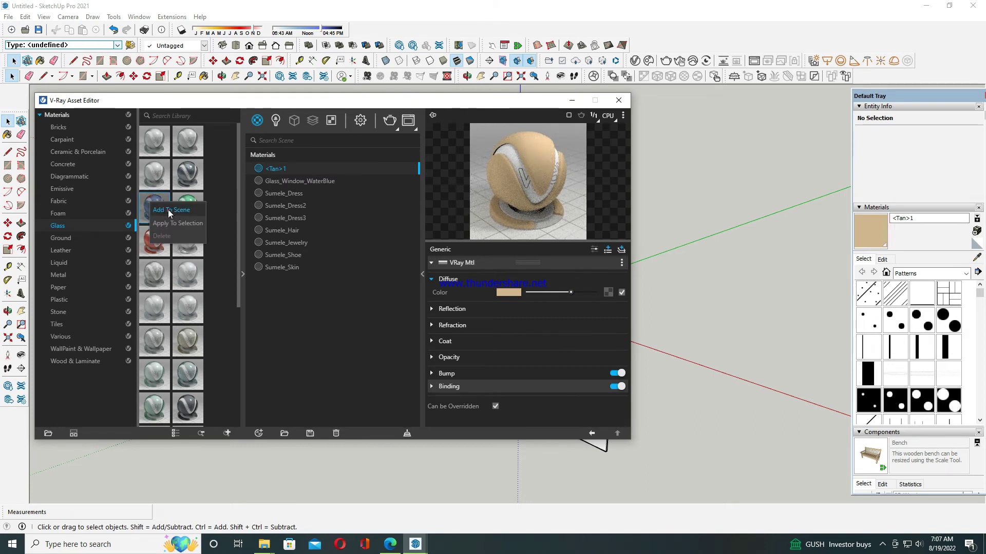
click(170, 212)
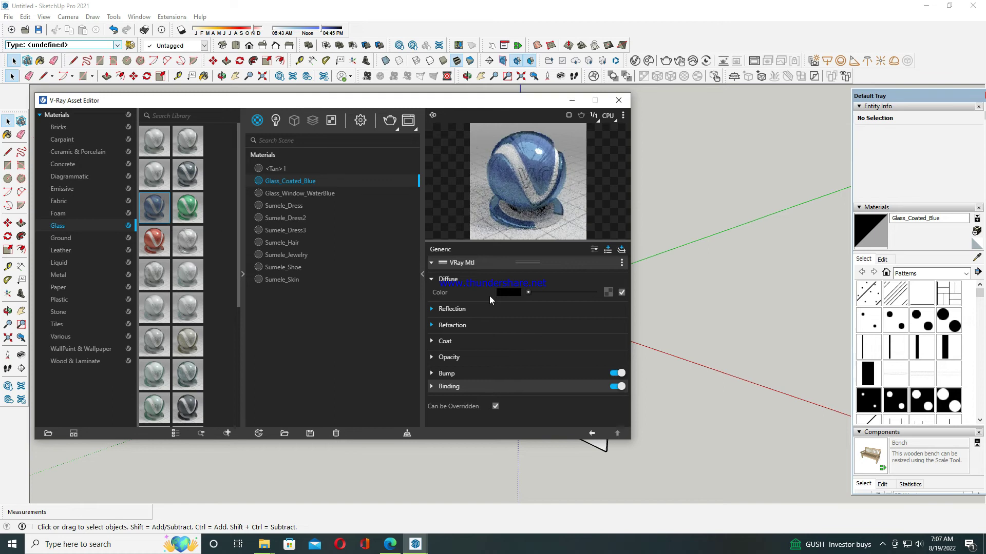
mouse_move(433, 107)
mouse_down()
mouse_move(389, 399)
mouse_move(273, 322)
mouse_up()
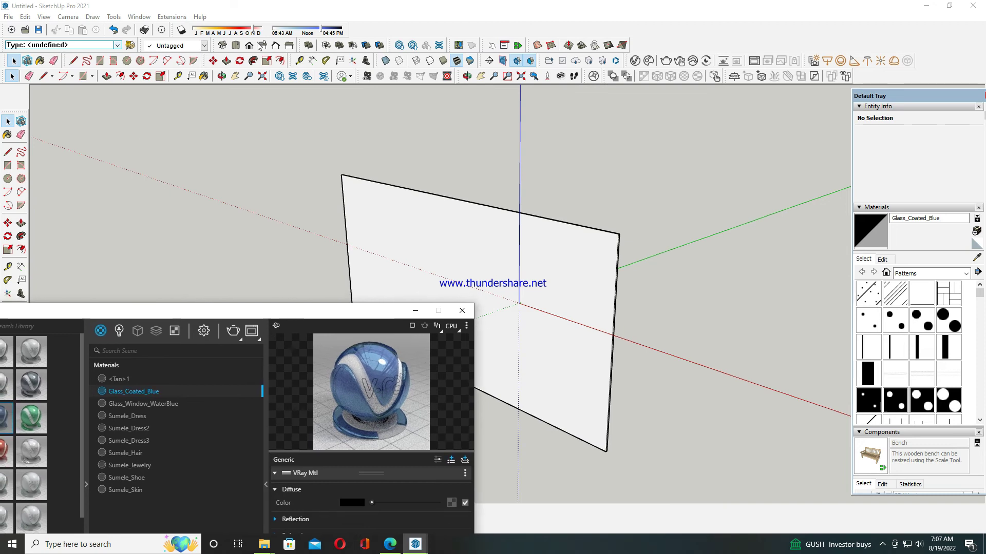
- Paint the vertical plane with Glass_Coated_Blue and hide the V-Ray editor
click(204, 76)
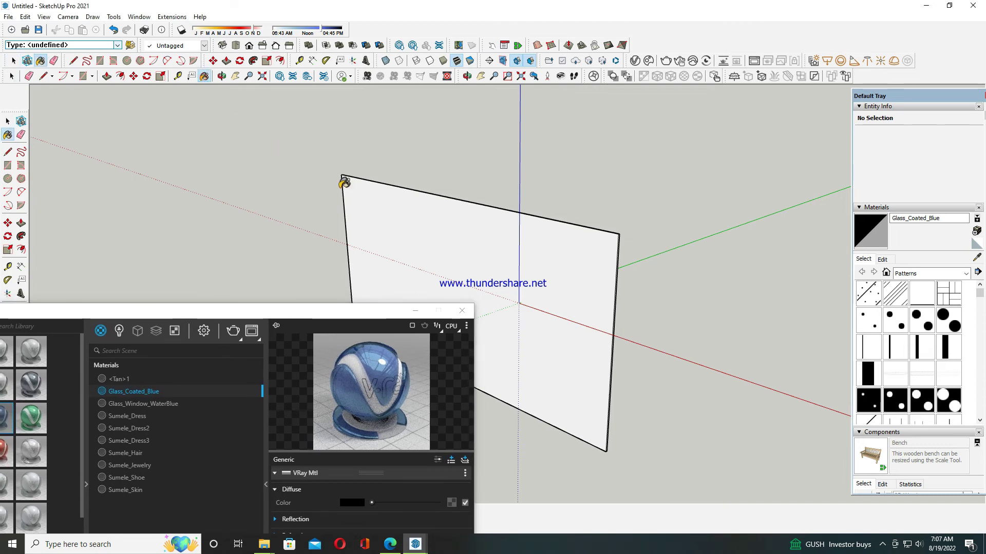
click(422, 228)
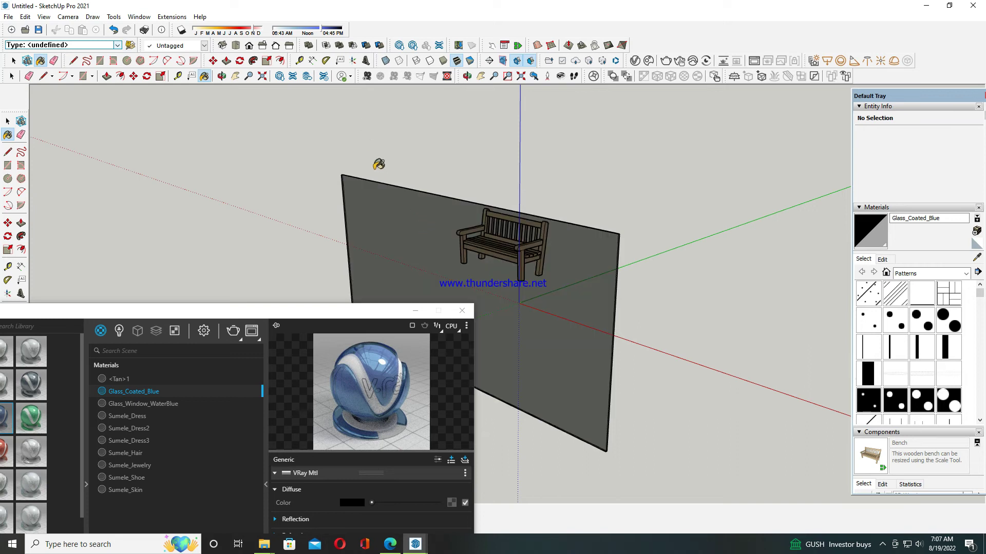
drag(416, 314, 380, 194)
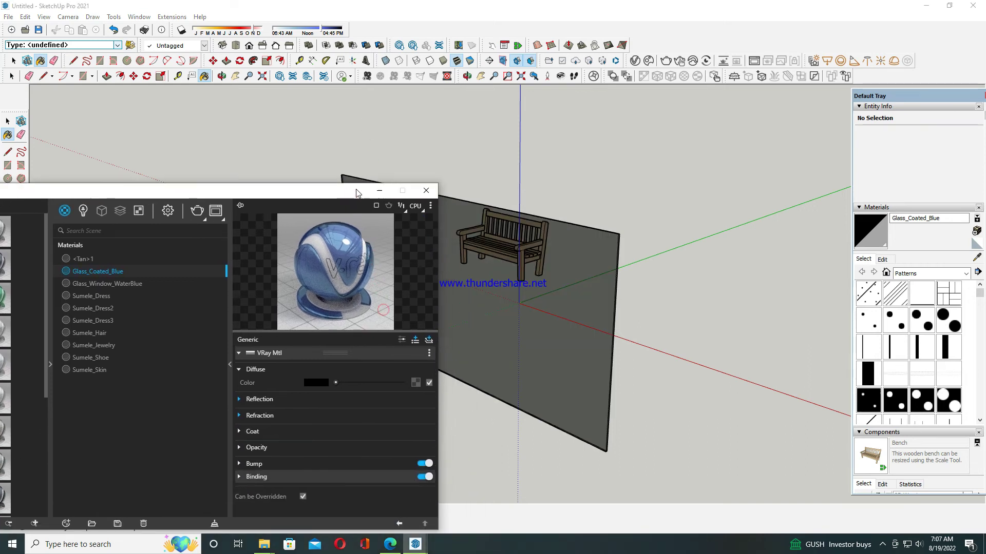
click(379, 193)
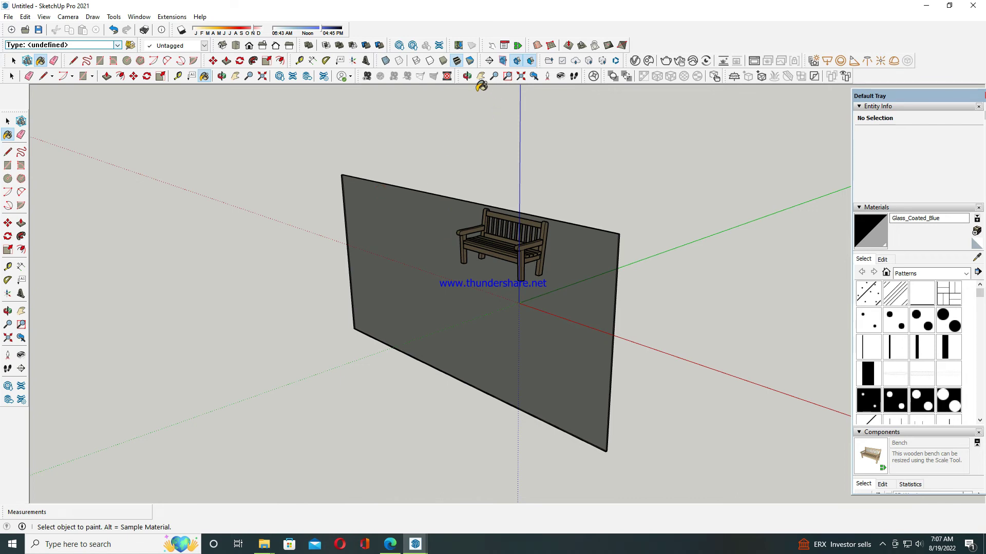
key(space)
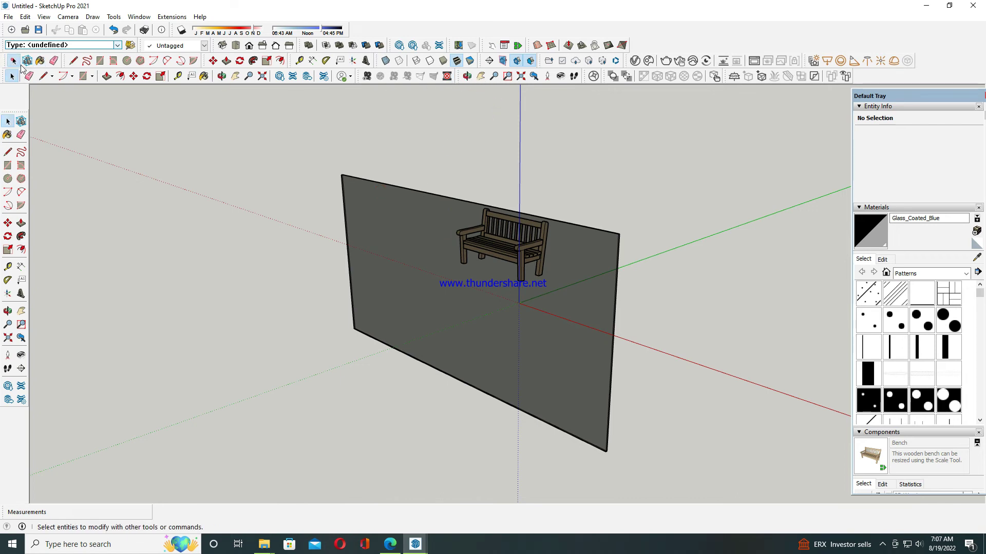
- Orbit lower to see the horizon behind the glass plane, then use the right-hand Materials panel
click(468, 76)
drag(508, 245, 517, 214)
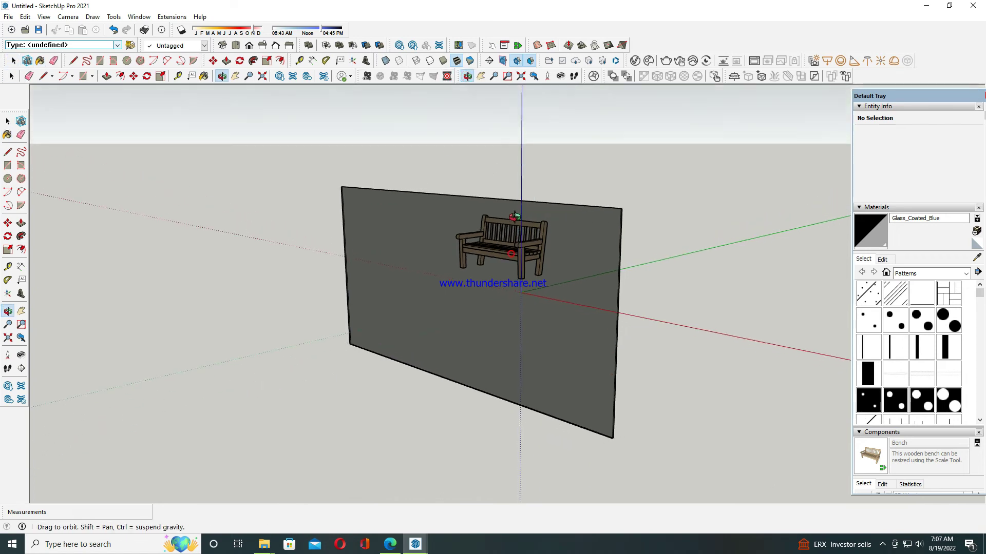
key(space)
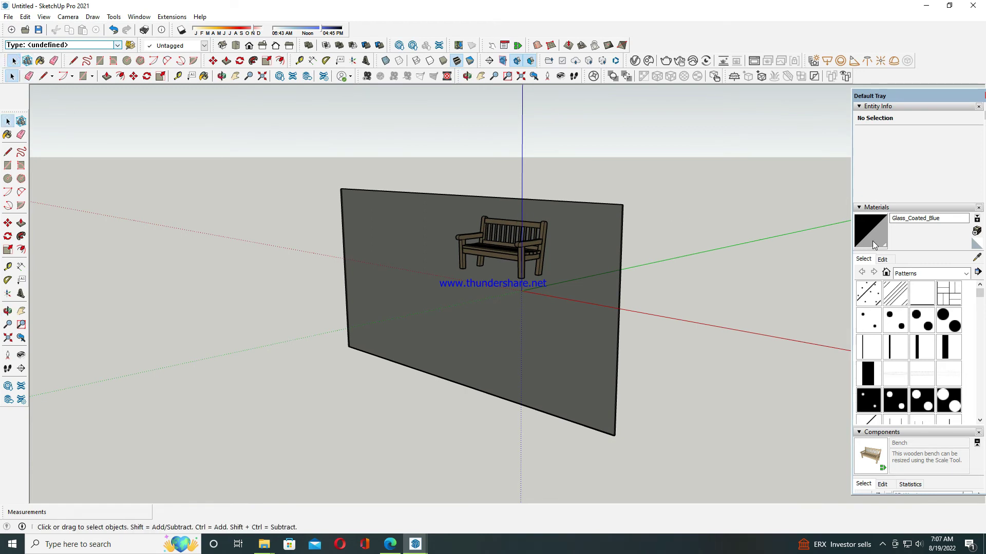
click(873, 243)
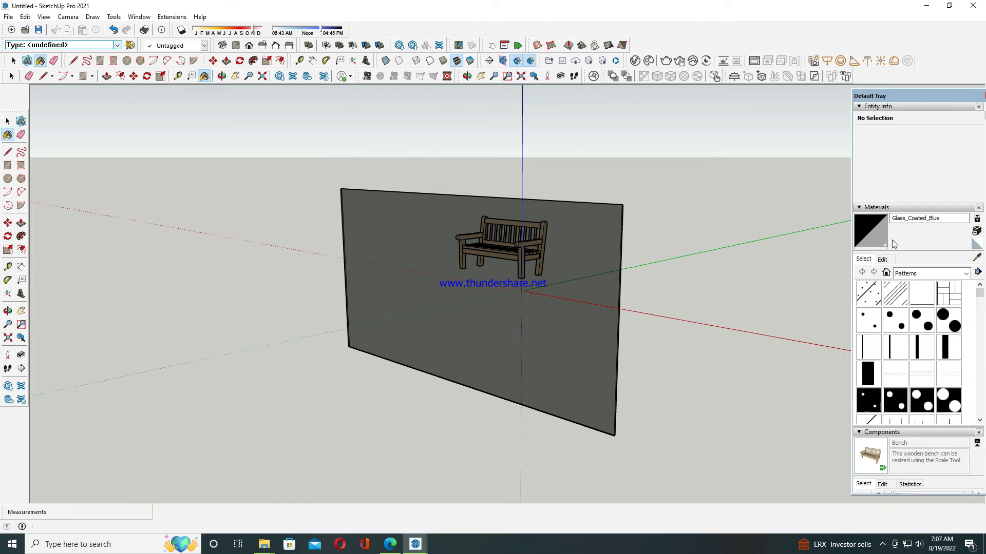
click(917, 220)
click(880, 234)
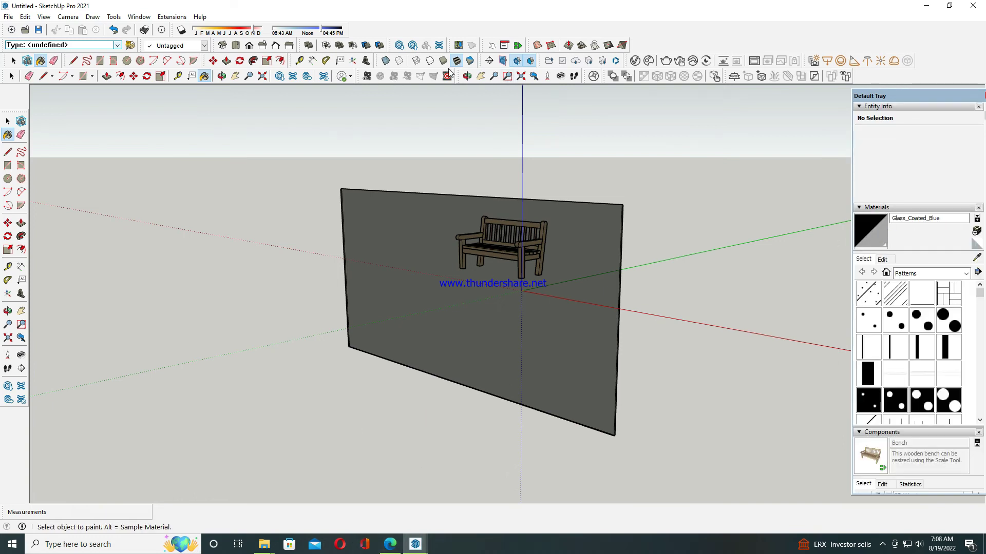
- Open Glass_Coated_Blue's diffuse colour picker and try a light reddish pink
click(635, 61)
mouse_move(358, 192)
mouse_down()
mouse_move(418, 135)
mouse_move(419, 115)
mouse_move(468, 95)
mouse_up()
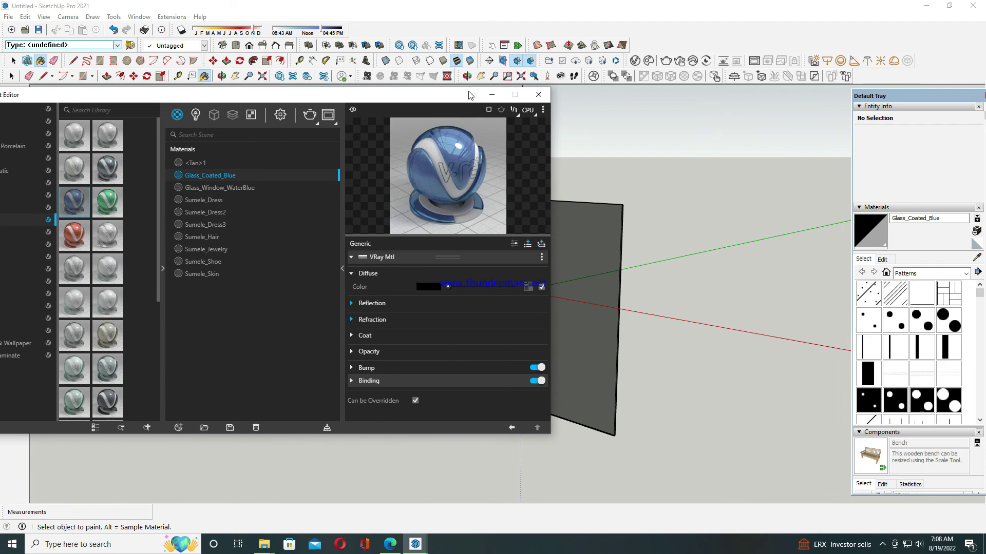
click(428, 287)
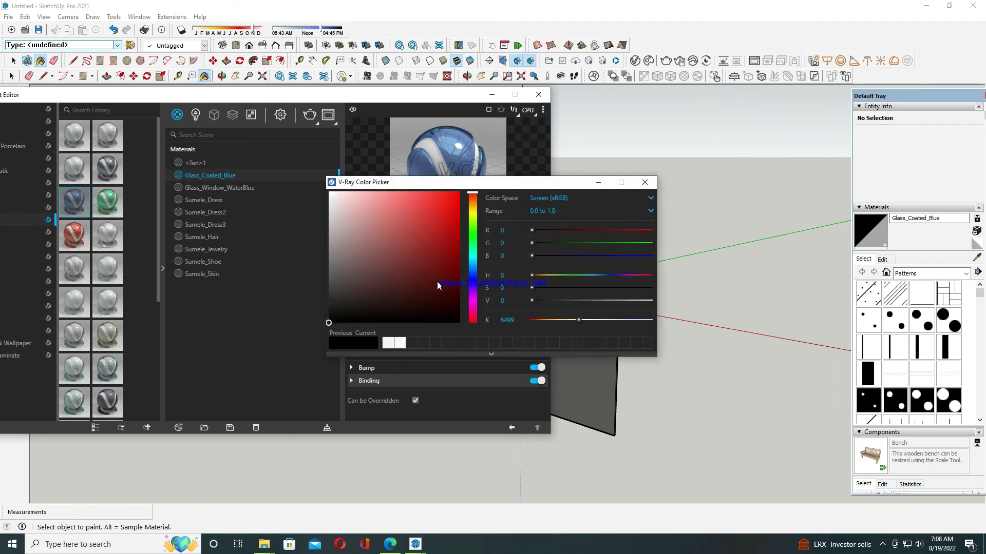
click(399, 214)
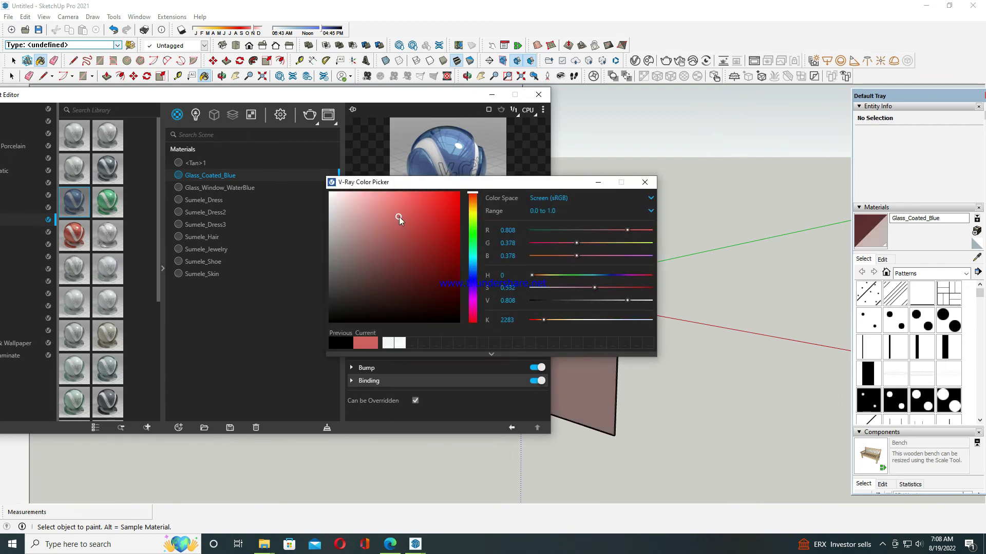
click(395, 205)
mouse_move(427, 186)
mouse_down()
mouse_move(414, 278)
mouse_move(449, 402)
mouse_up()
- Try brighter green diffuse hues while keeping the plane visible
drag(396, 100, 140, 124)
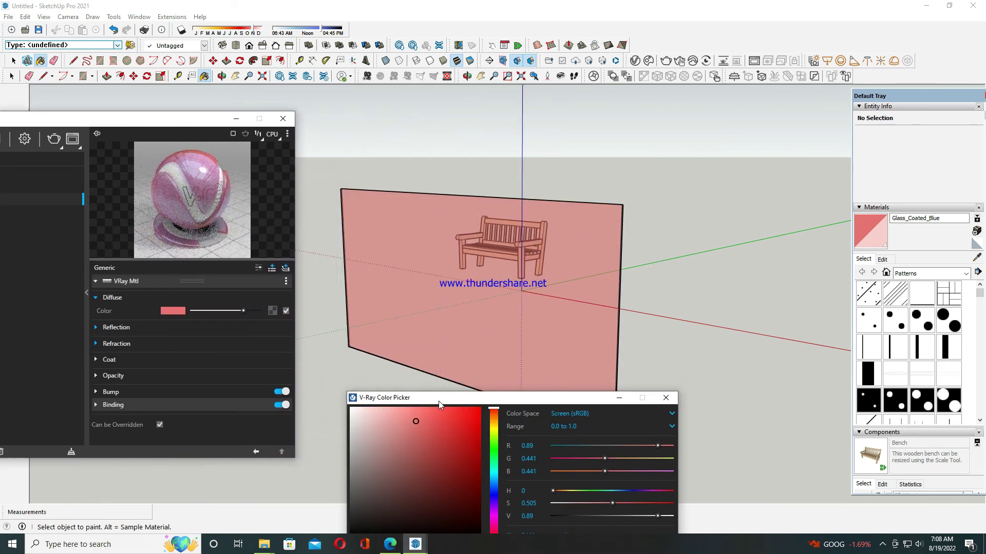
mouse_move(439, 401)
mouse_down()
mouse_move(540, 358)
mouse_move(411, 360)
mouse_move(347, 452)
mouse_up()
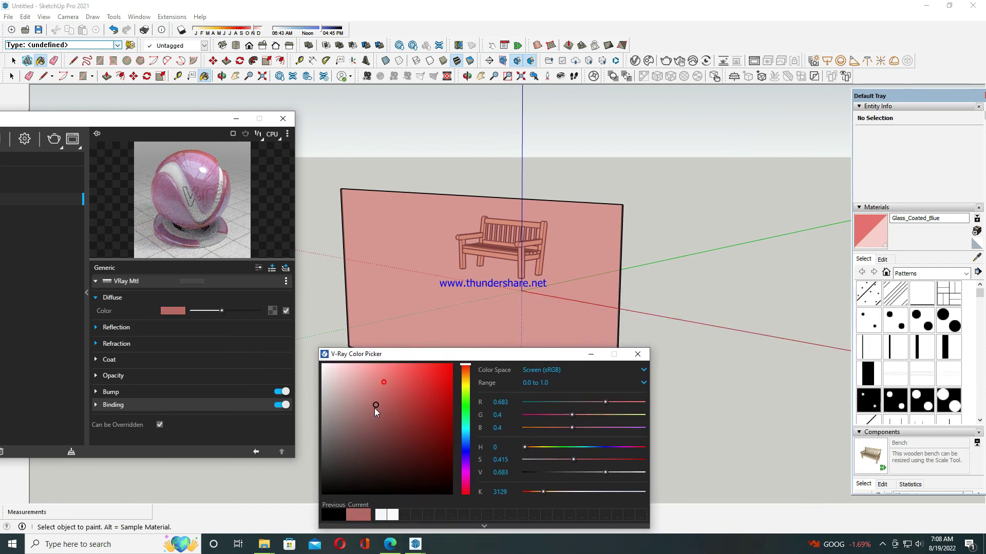
click(466, 407)
click(467, 417)
click(425, 427)
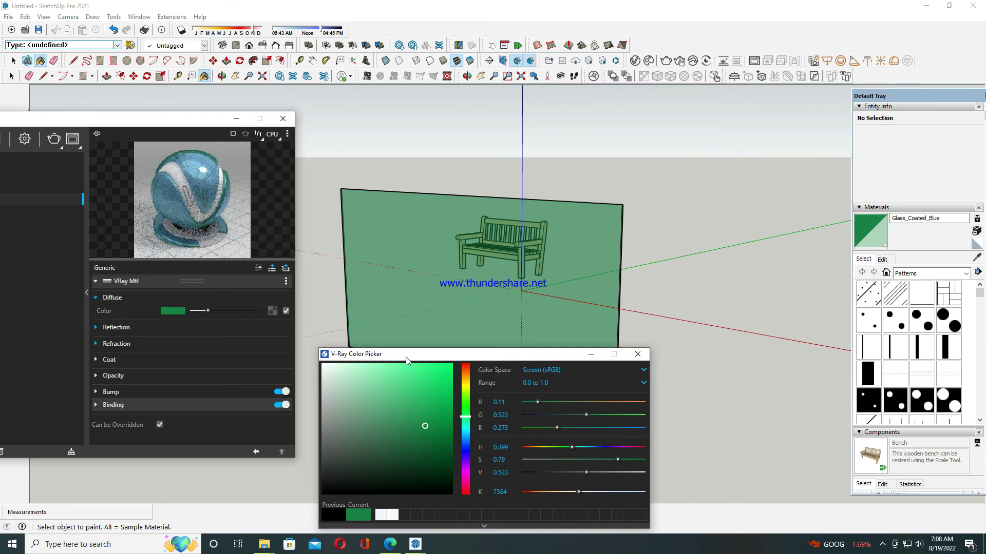
drag(405, 360, 378, 380)
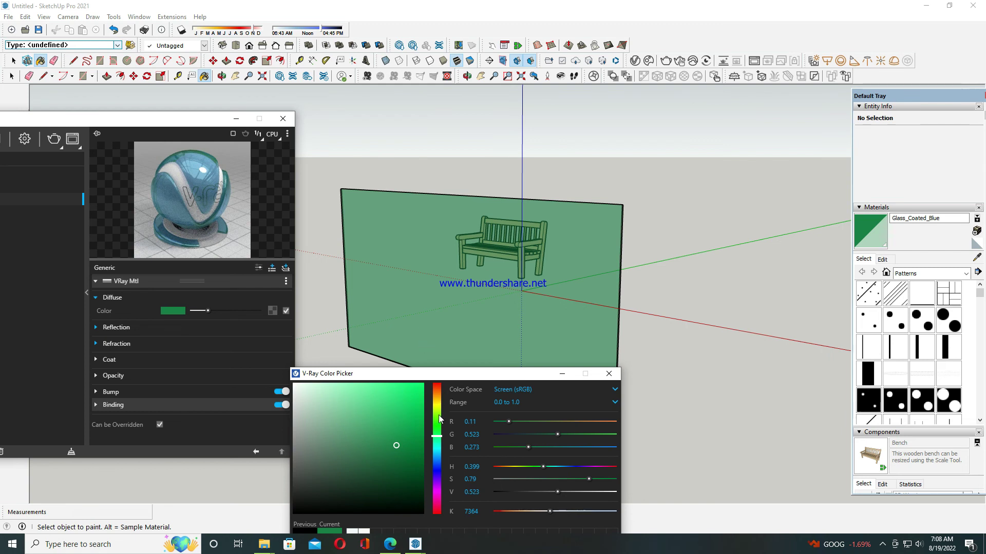
- Settle on magenta diffuse (R 0.523, G 0.11, B 0.359), then close picker and editor
drag(437, 415, 463, 220)
click(457, 342)
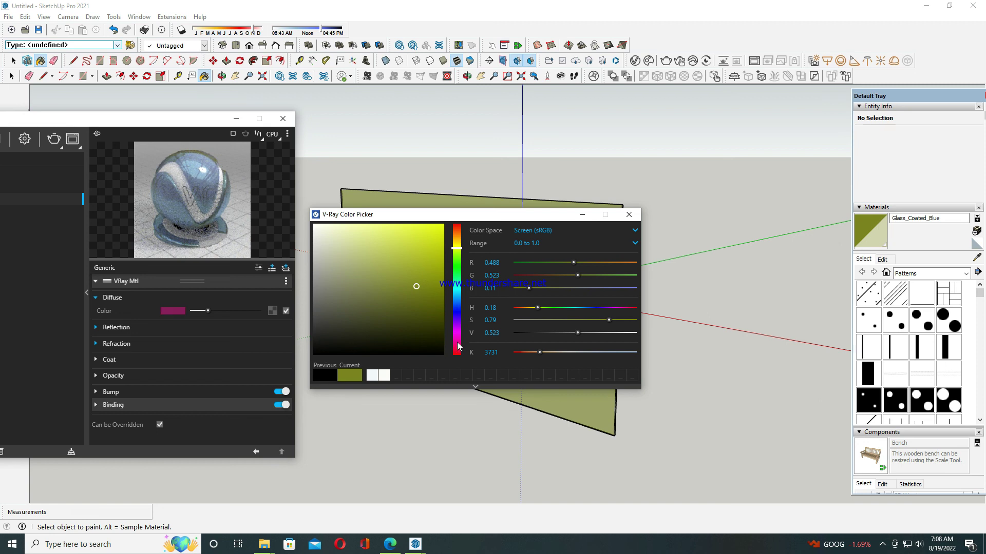
mouse_move(475, 220)
mouse_down()
mouse_move(458, 384)
mouse_move(451, 288)
mouse_up()
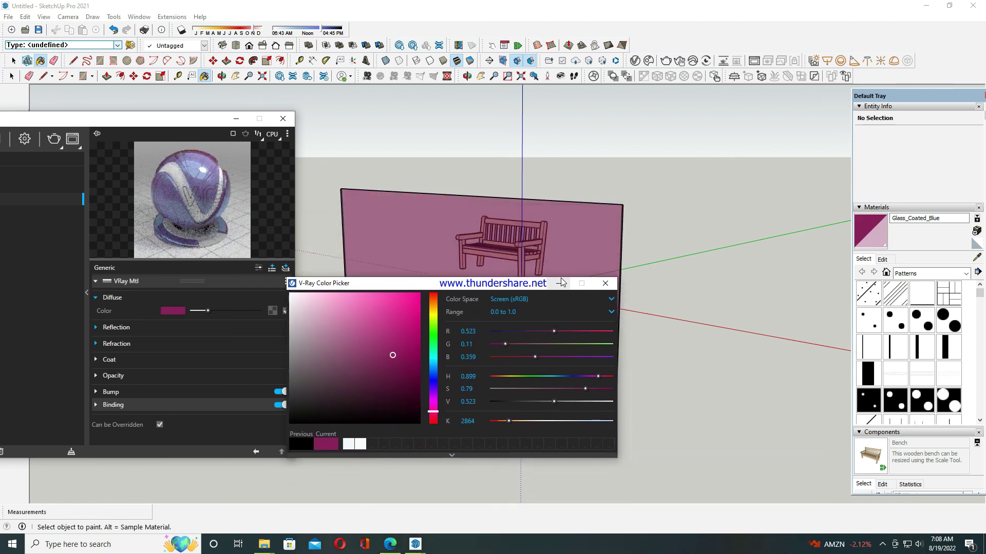
click(612, 288)
mouse_move(186, 122)
mouse_down()
mouse_move(370, 130)
mouse_move(555, 119)
mouse_up()
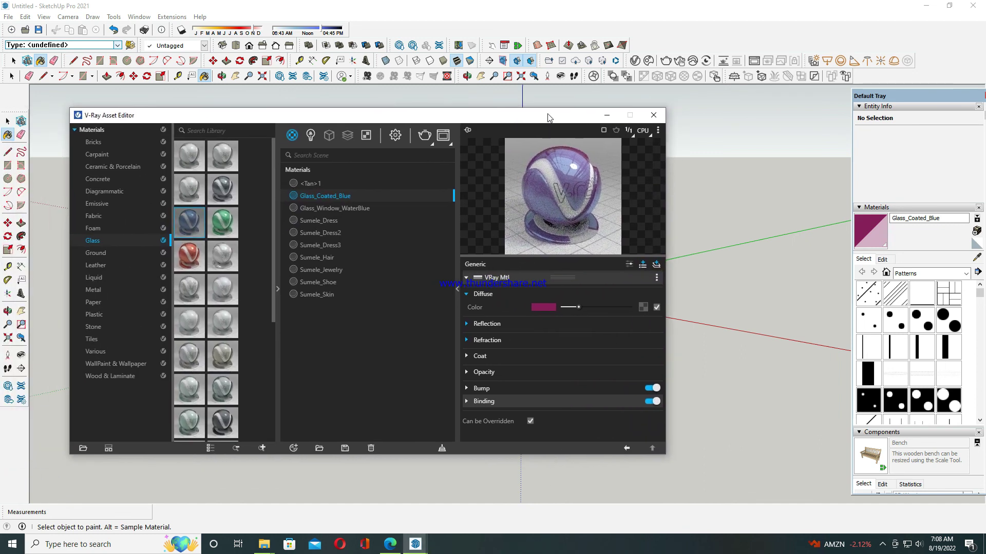
click(653, 116)
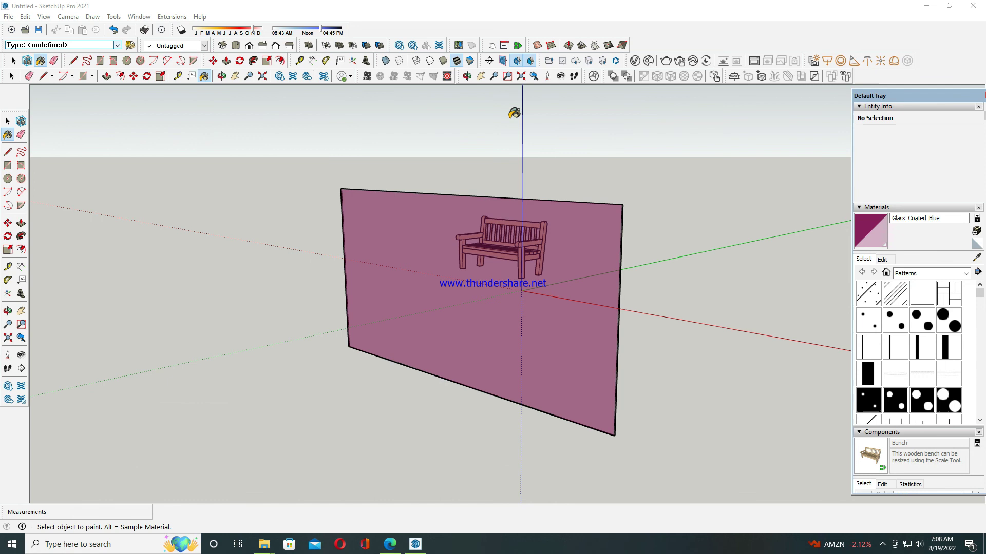
- Tilt the view of the plane and bench slightly and start a V-Ray render
click(467, 76)
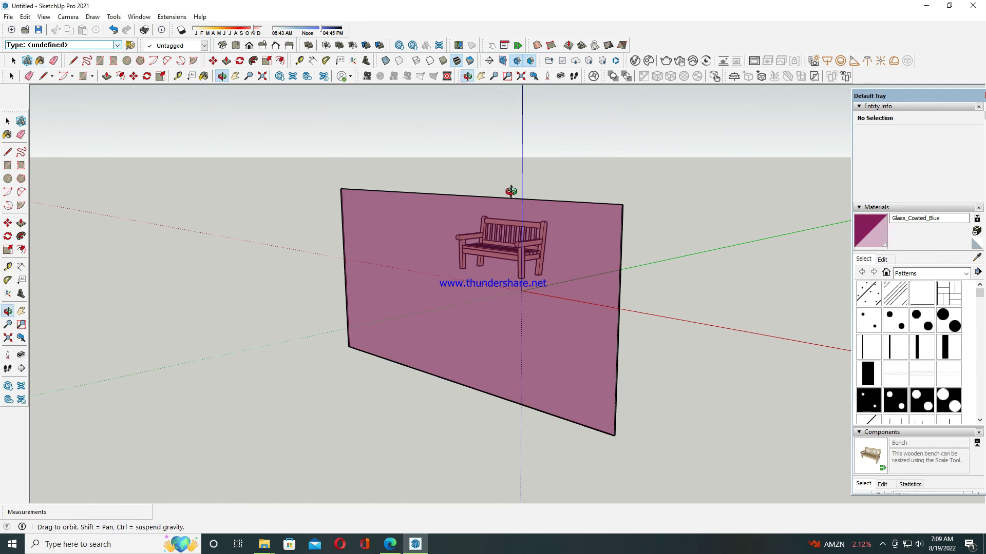
drag(513, 194, 521, 157)
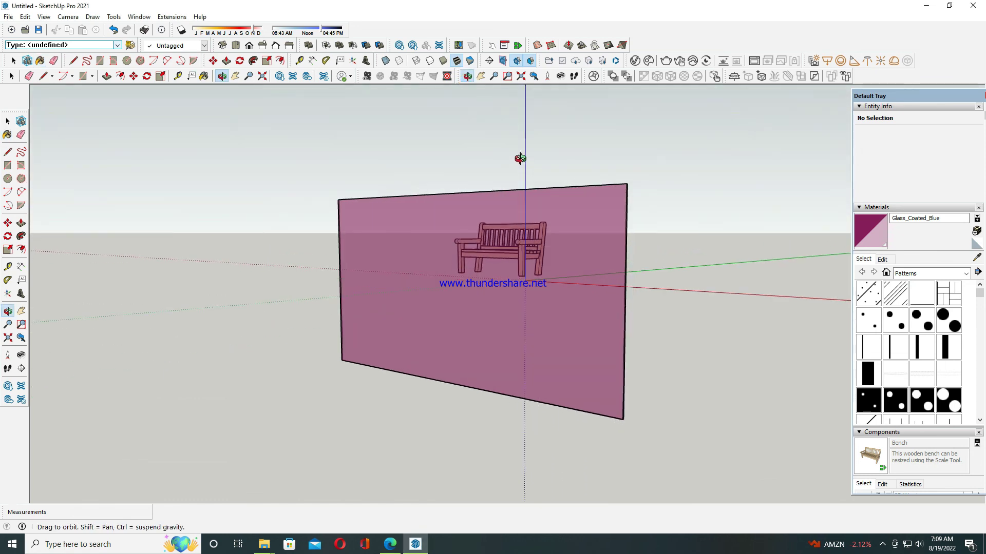
click(14, 62)
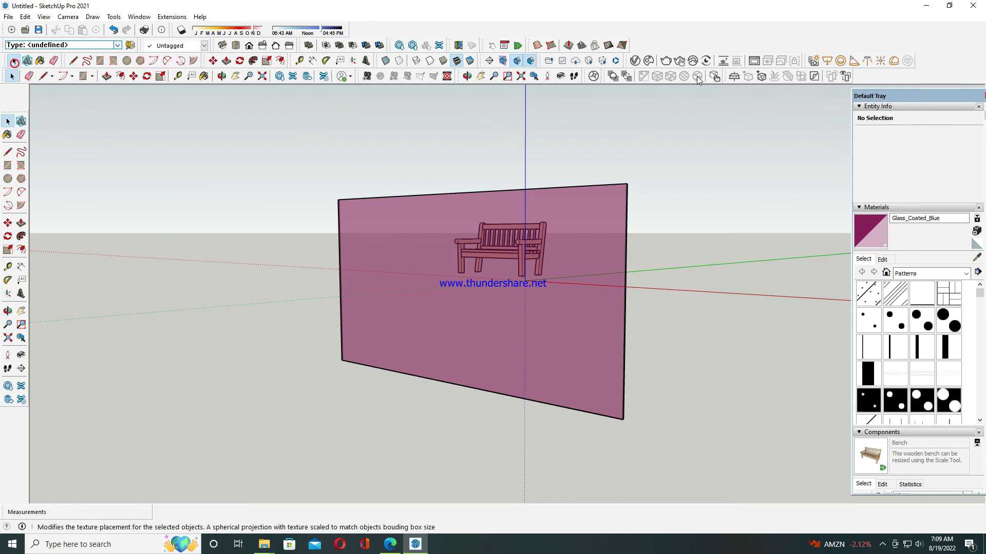
click(666, 62)
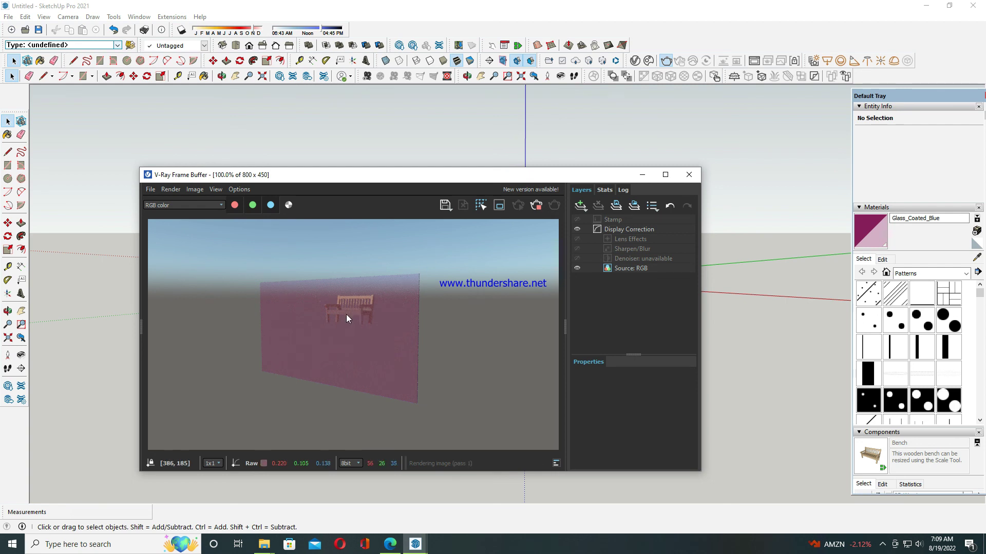
- Close the finished V-Ray Frame Buffer and zoom in on the magenta plane and bench
scroll(346, 314, up, 2)
scroll(348, 261, down, 1)
scroll(343, 282, down, 1)
scroll(344, 282, up, 2)
scroll(344, 281, down, 2)
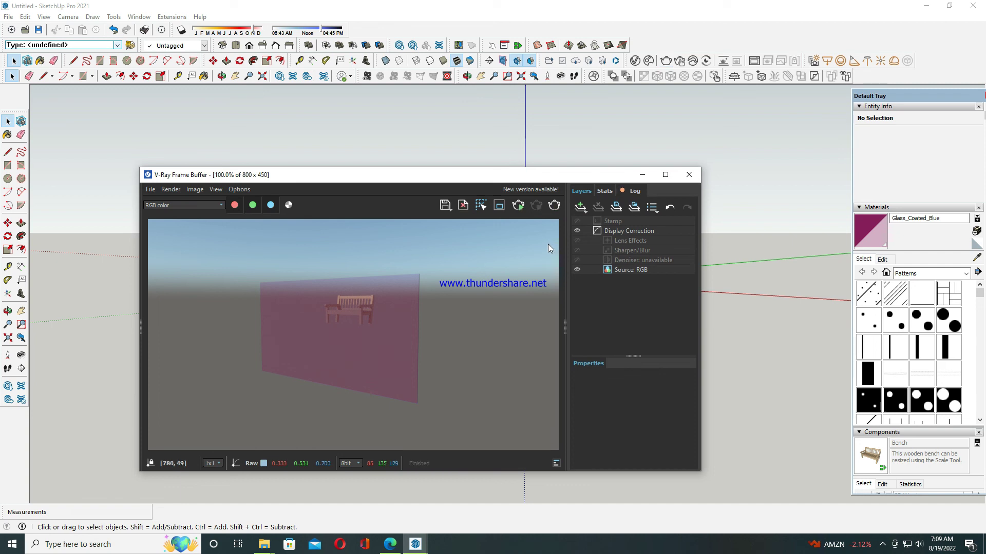
click(695, 174)
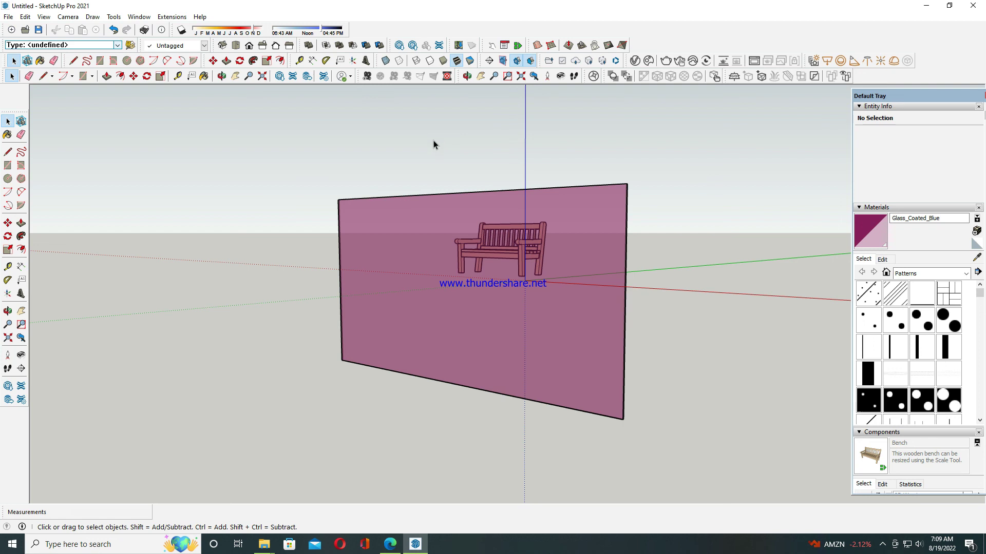
scroll(431, 227, up, 2)
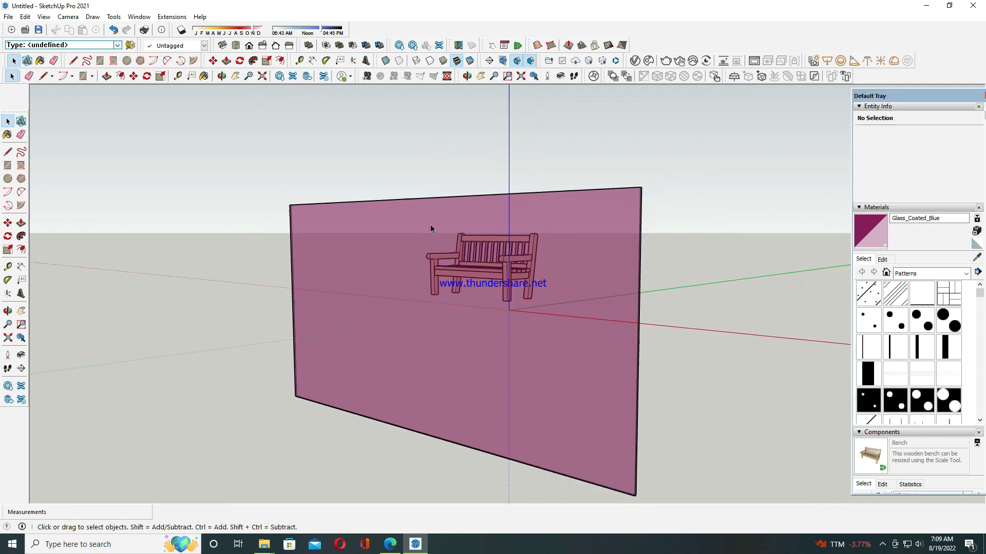
scroll(482, 224, up, 2)
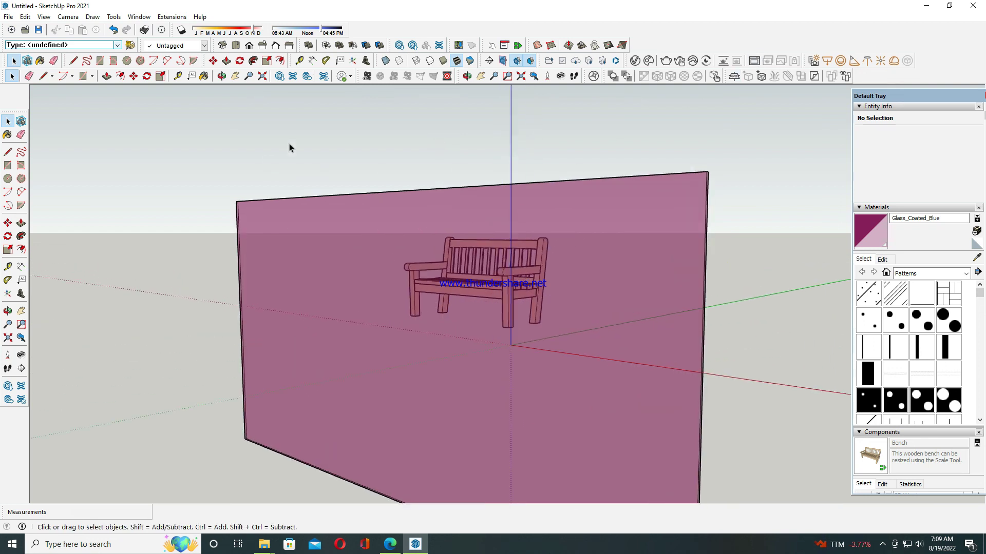